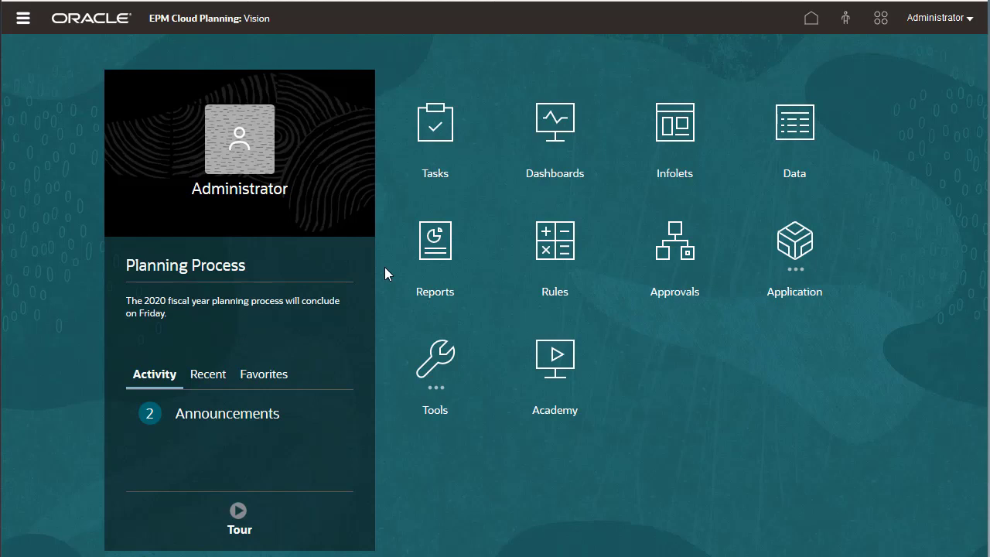
# Open the Sales Revenue by Territory report from the Reports library for editing
pyautogui.click(429, 258)
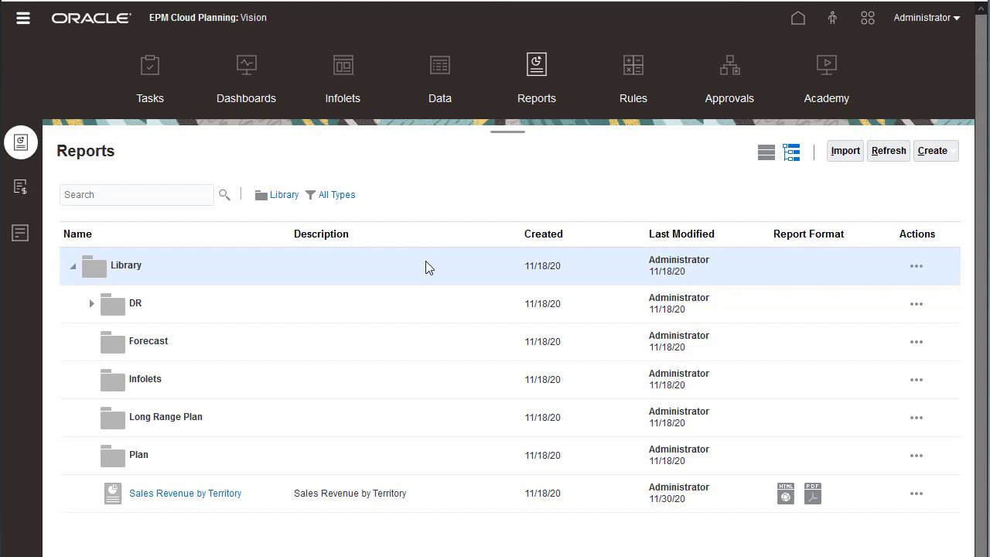
pyautogui.click(208, 496)
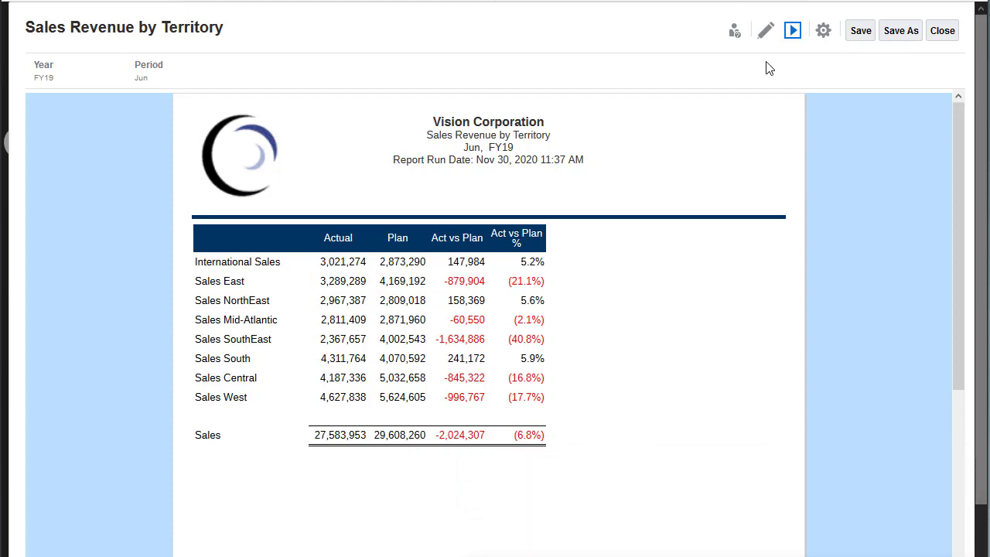
# Insert a chart to the right of the grid and use Grid 1 as its data source
pyautogui.click(766, 33)
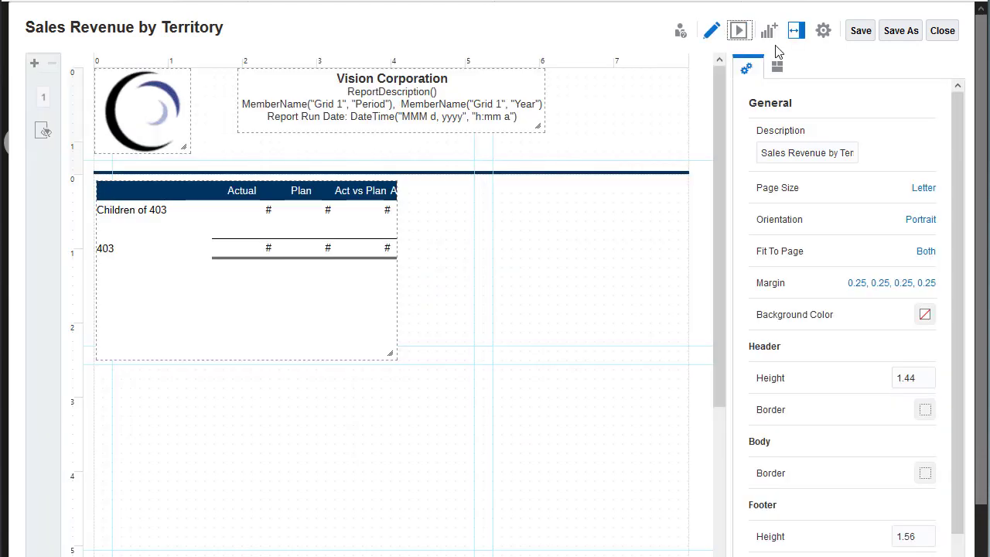
pyautogui.click(768, 34)
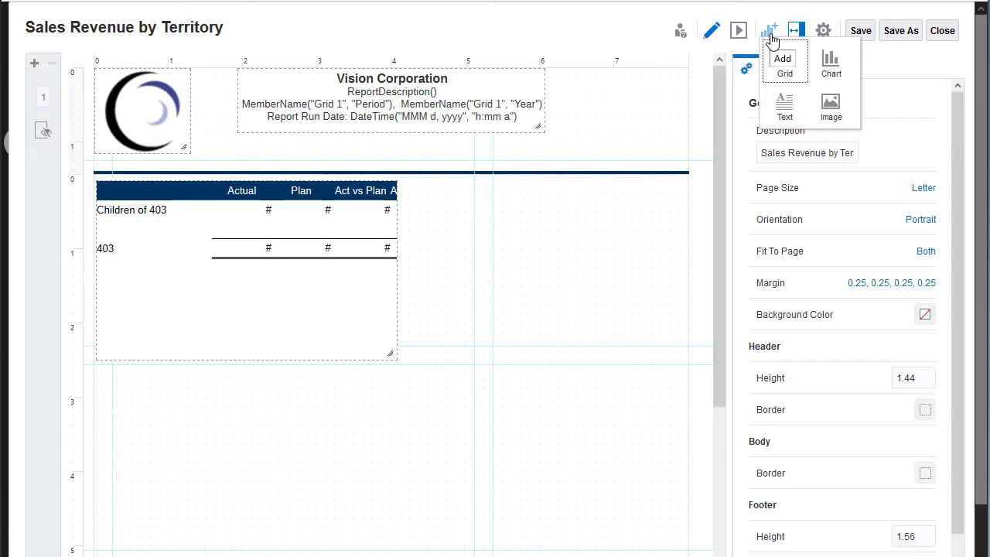
pyautogui.click(833, 70)
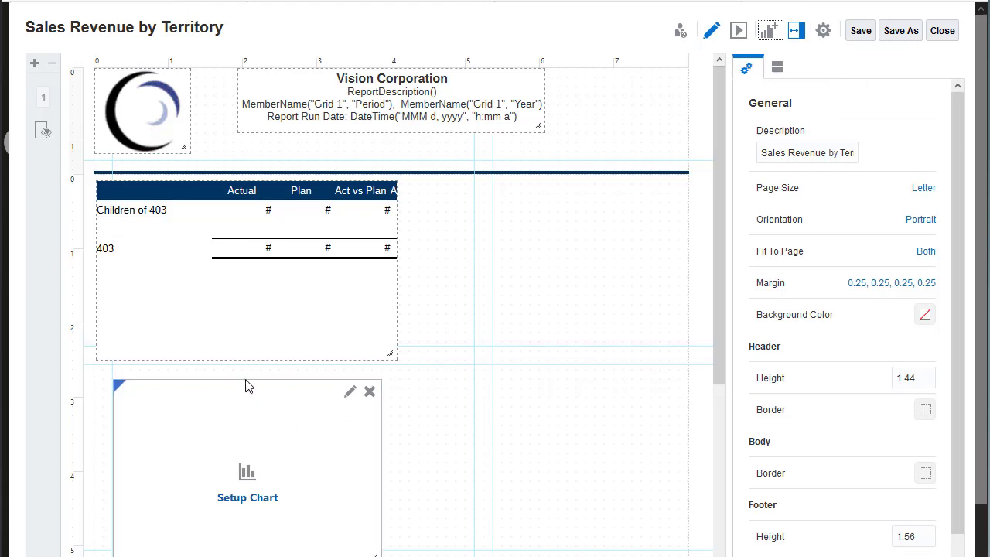
pyautogui.moveTo(247, 385); pyautogui.dragTo(575, 190)
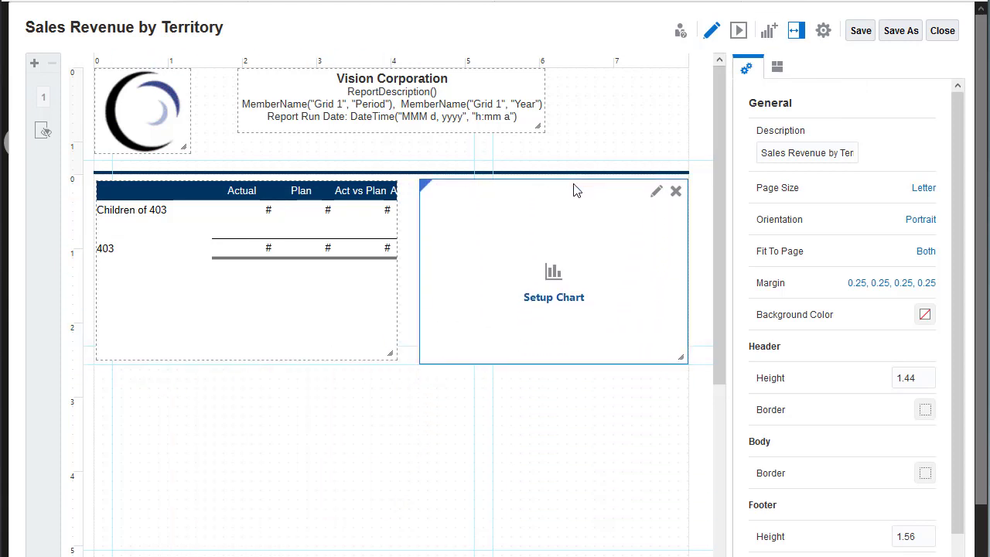
pyautogui.click(554, 298)
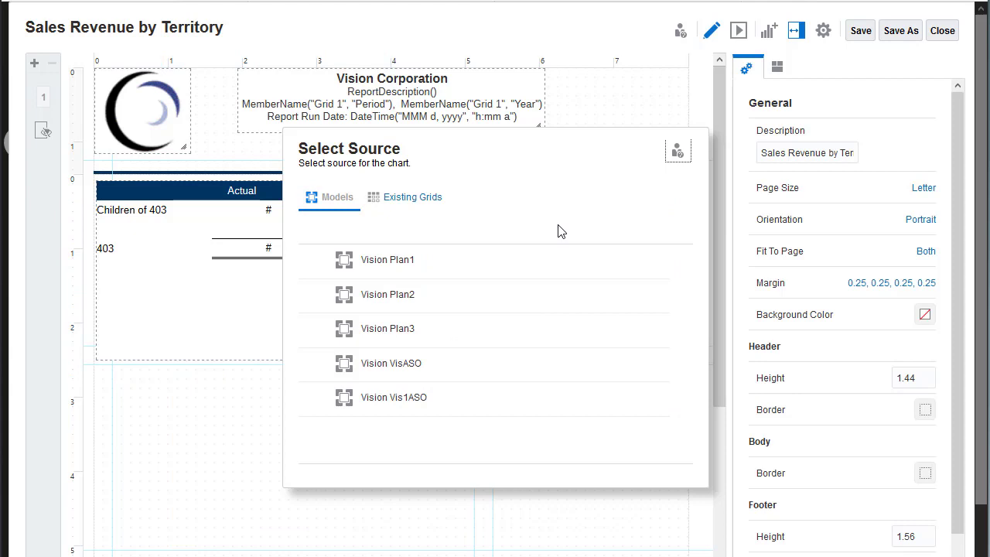
pyautogui.click(427, 198)
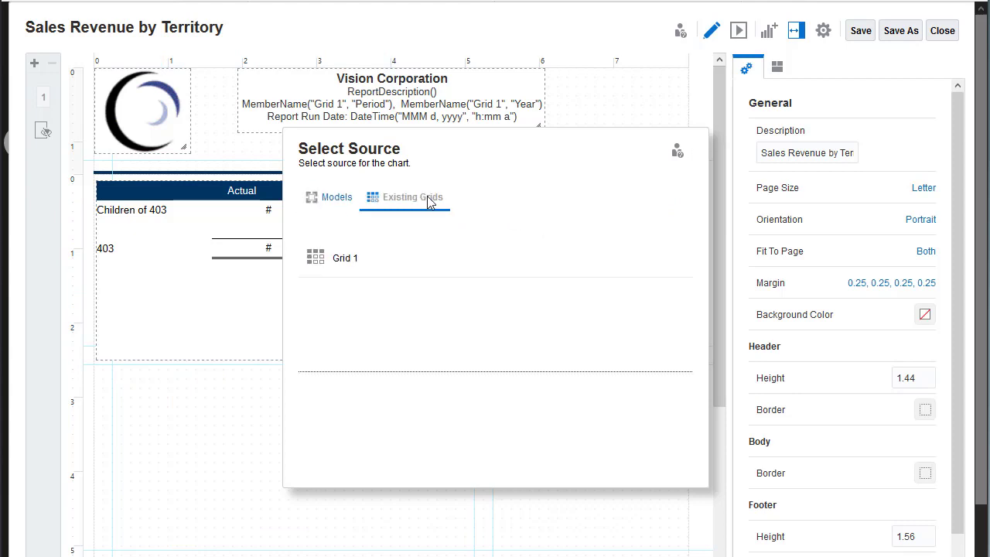
pyautogui.click(345, 260)
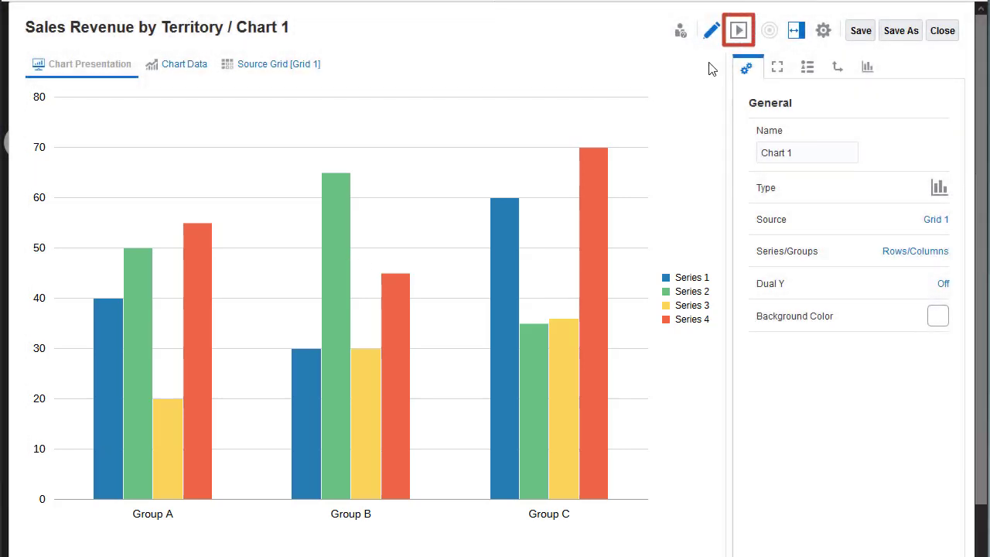
pyautogui.click(738, 32)
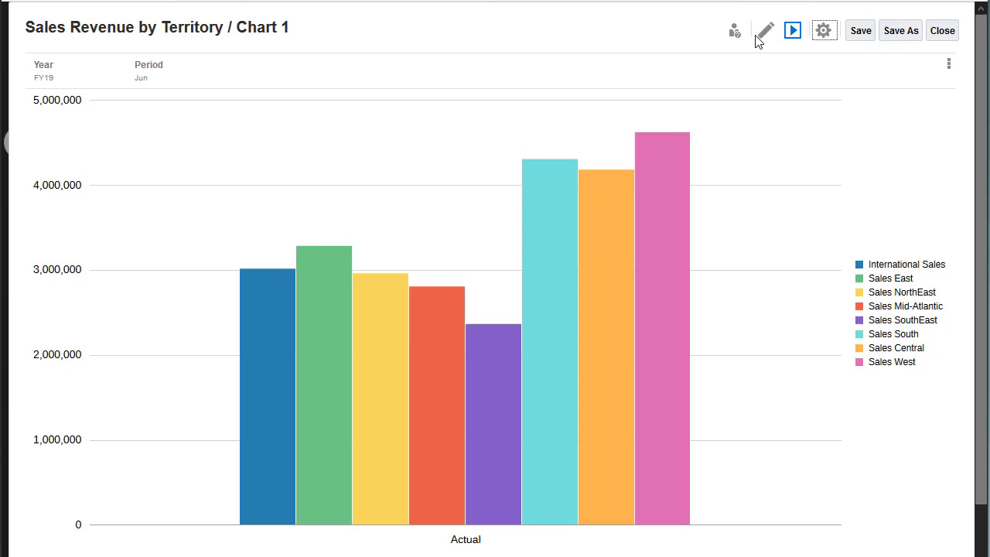
pyautogui.click(765, 32)
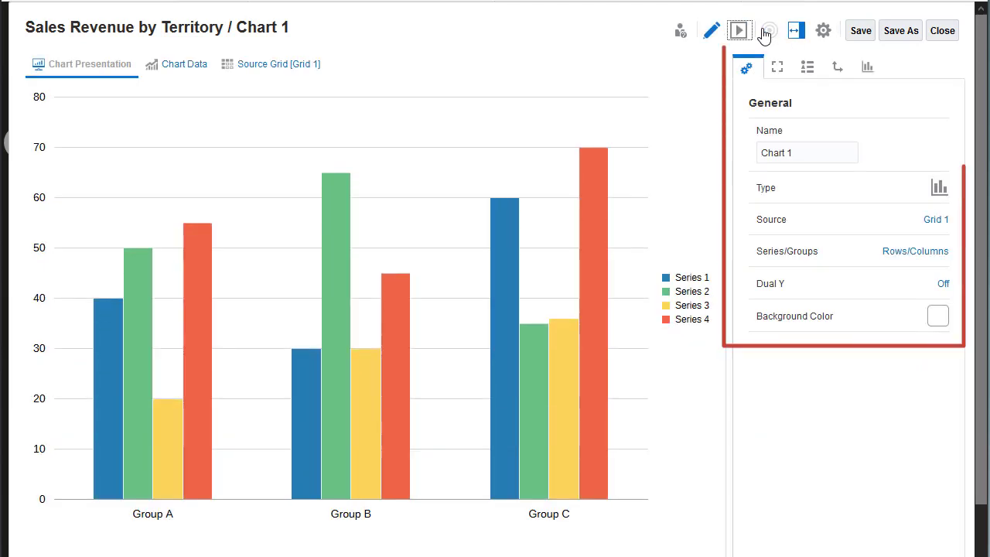
# Narrow Chart 1's data to the Actual column and Children of 403, excluding column C and the 403 total
pyautogui.click(189, 68)
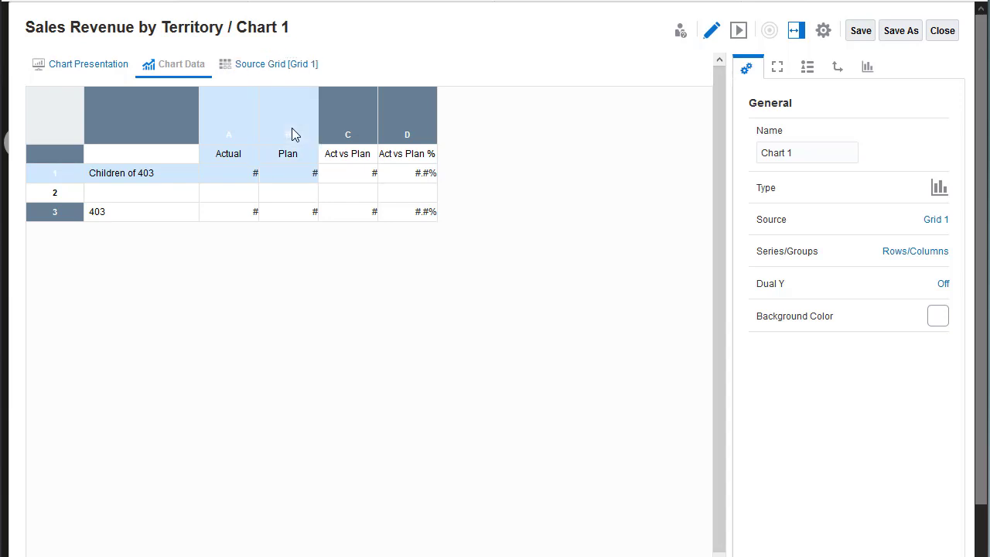
pyautogui.click(345, 136)
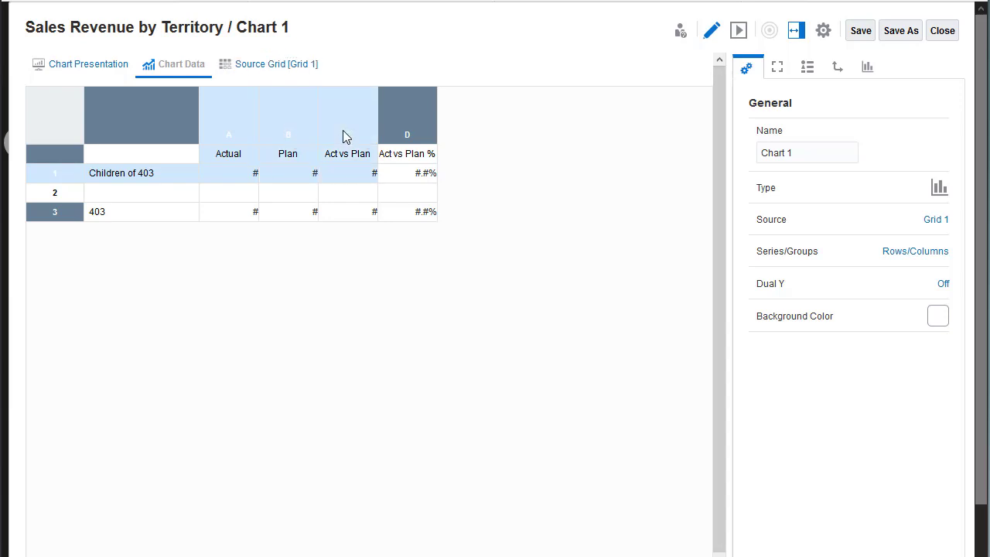
pyautogui.click(77, 218)
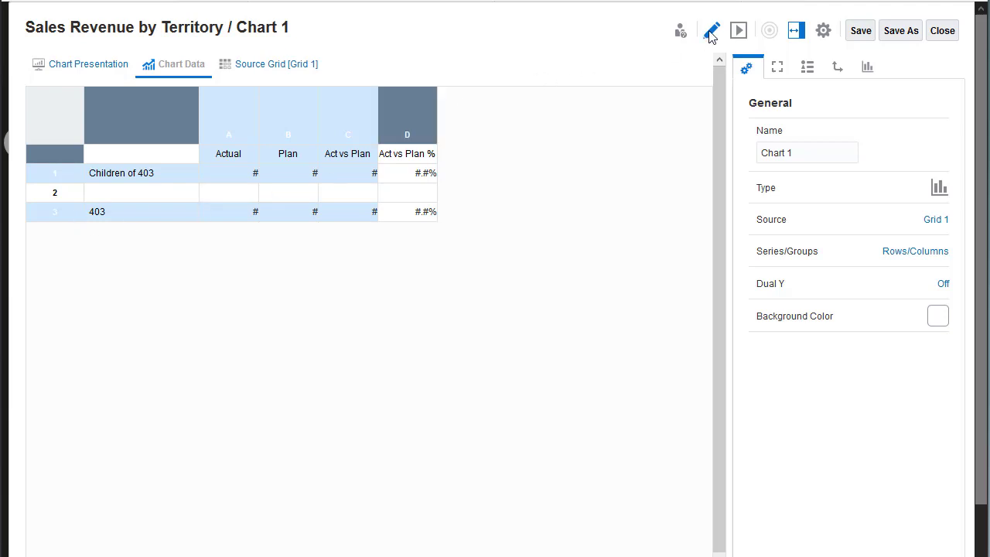
pyautogui.click(737, 33)
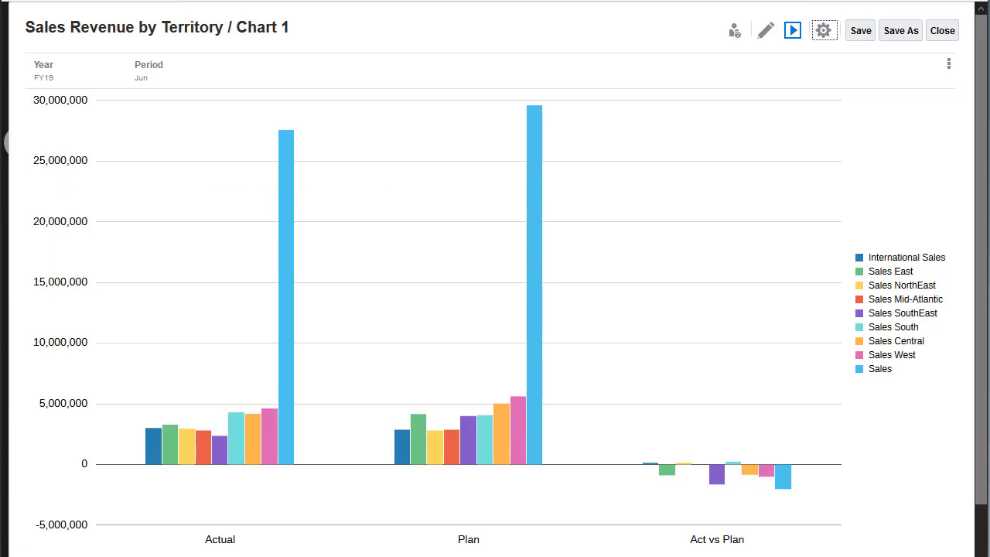
pyautogui.click(766, 32)
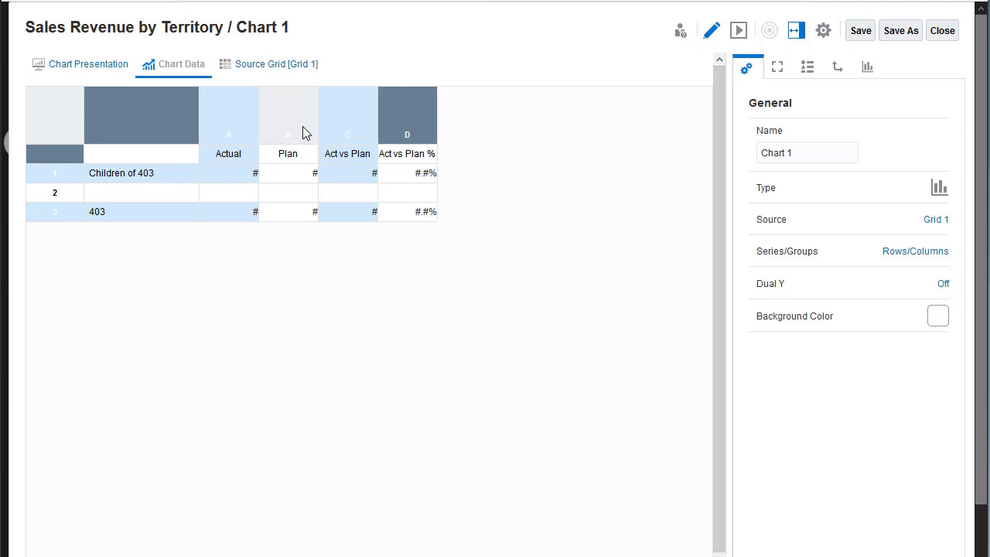
pyautogui.click(349, 134)
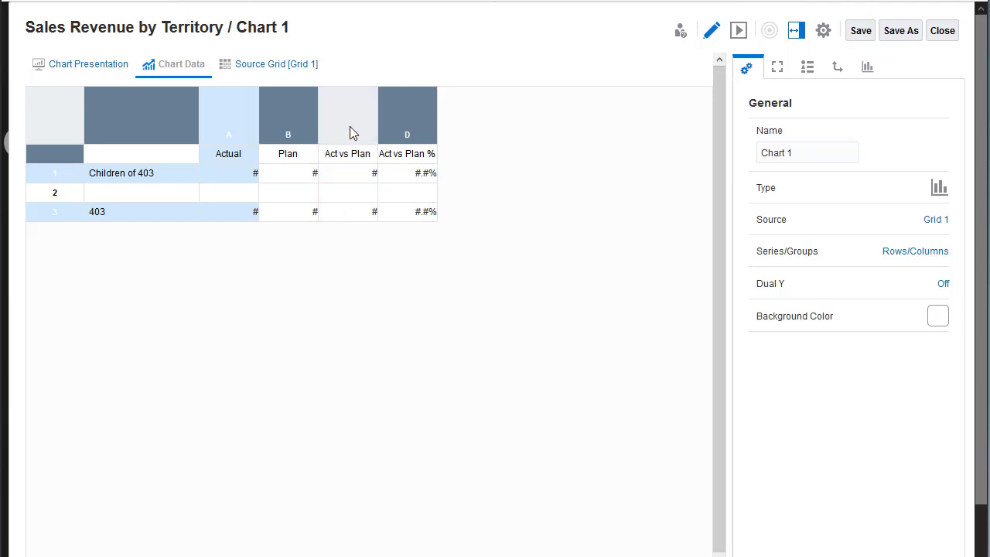
pyautogui.click(65, 220)
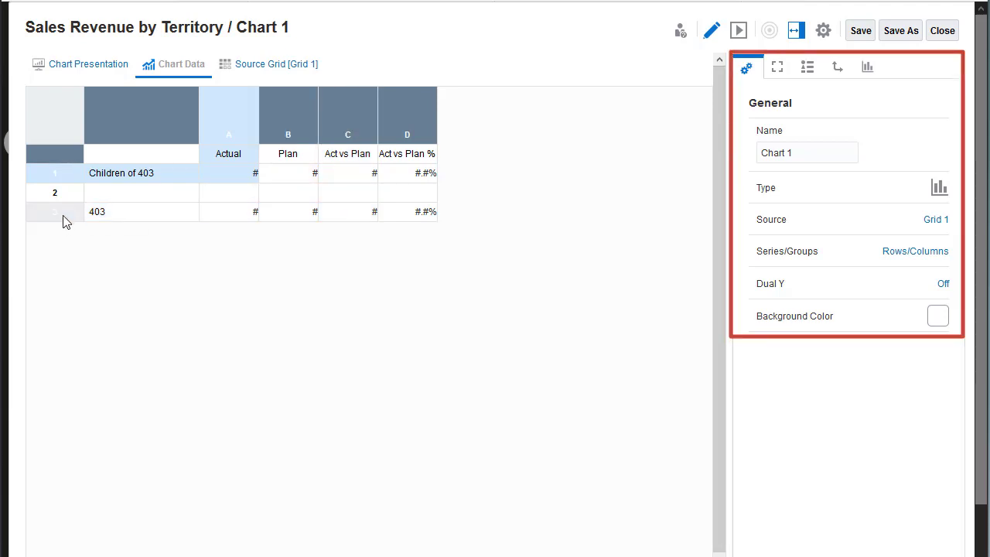
# Preview the Grid 1 source grid, then return to Chart 1's presentation view
pyautogui.click(262, 66)
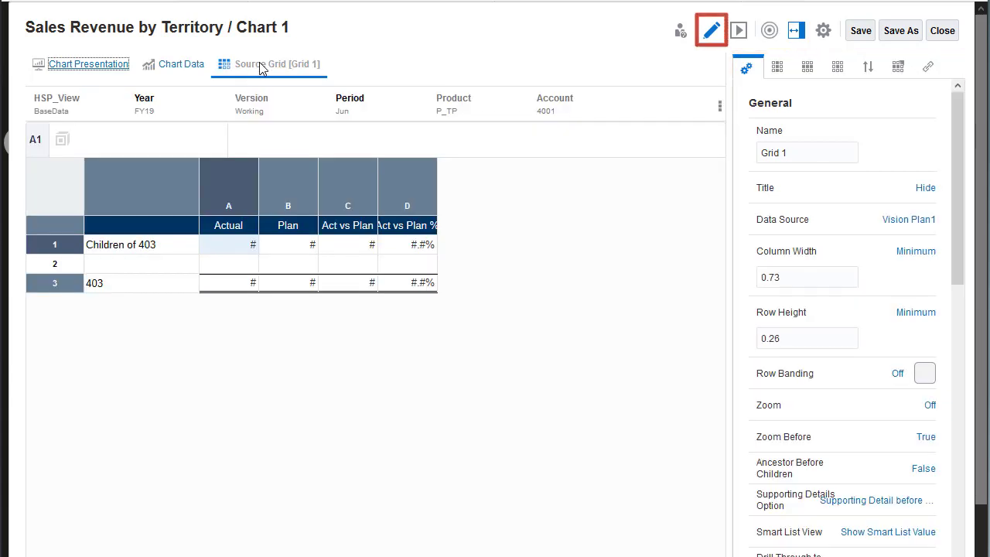
pyautogui.click(739, 30)
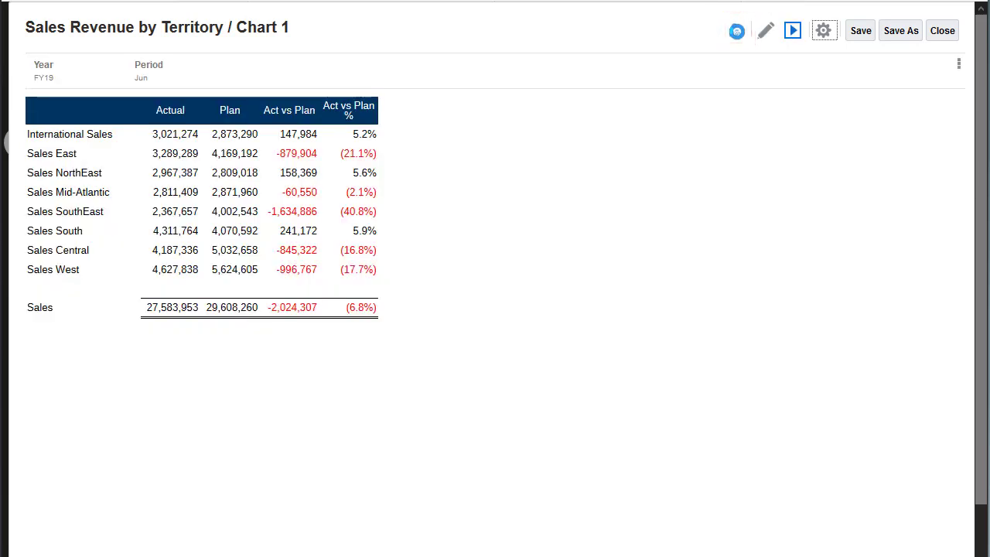
pyautogui.click(764, 31)
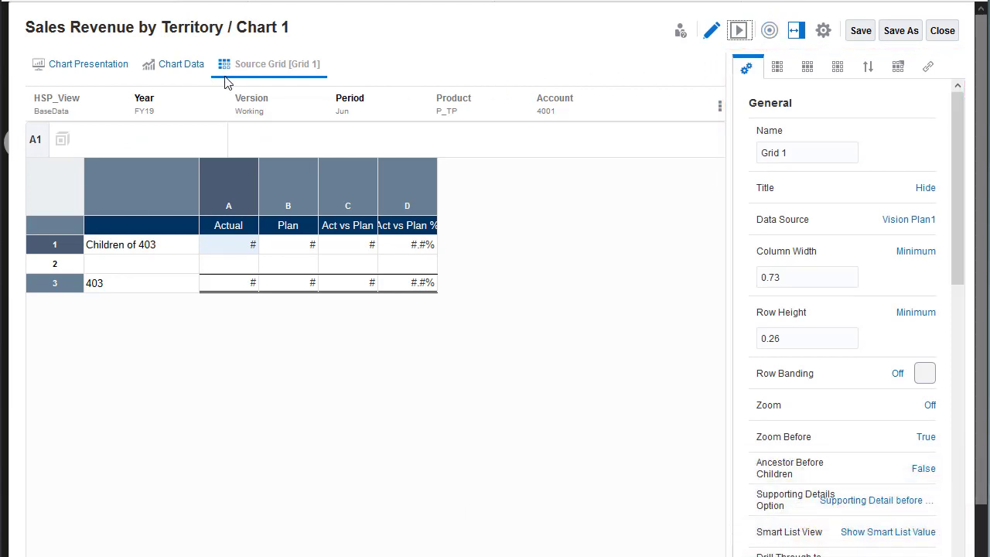
pyautogui.click(118, 68)
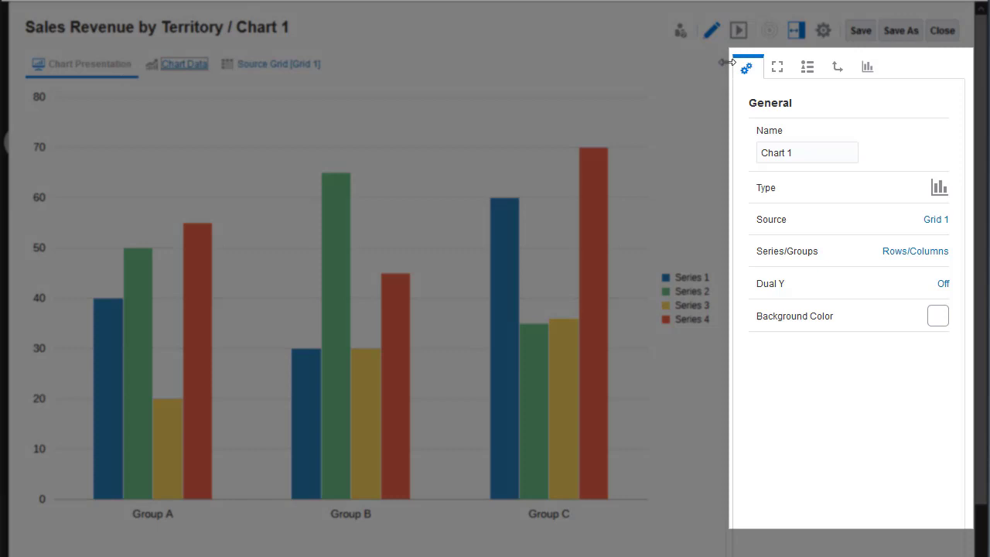
# Review Chart 1's Plot Area, Legend, Axes and Options settings
pyautogui.click(779, 70)
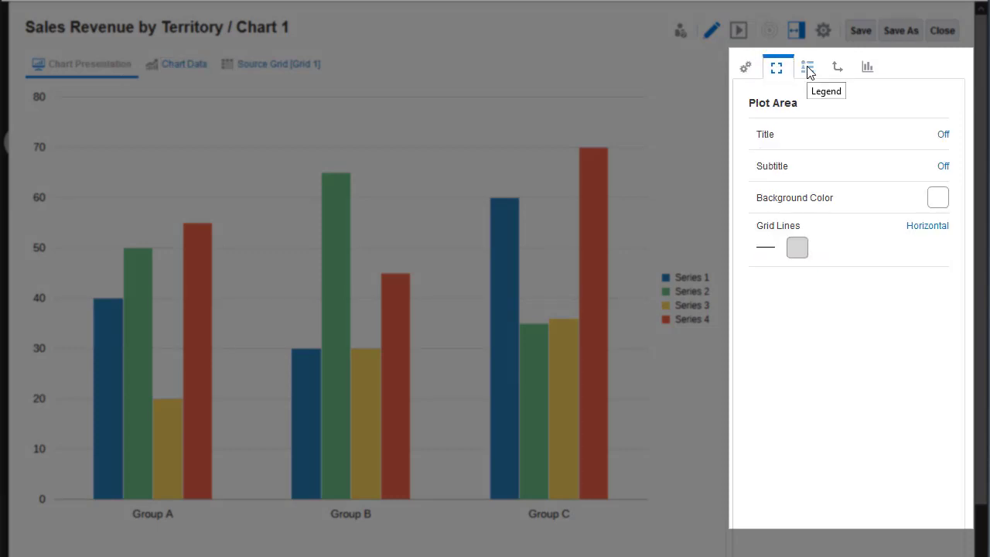
pyautogui.click(809, 69)
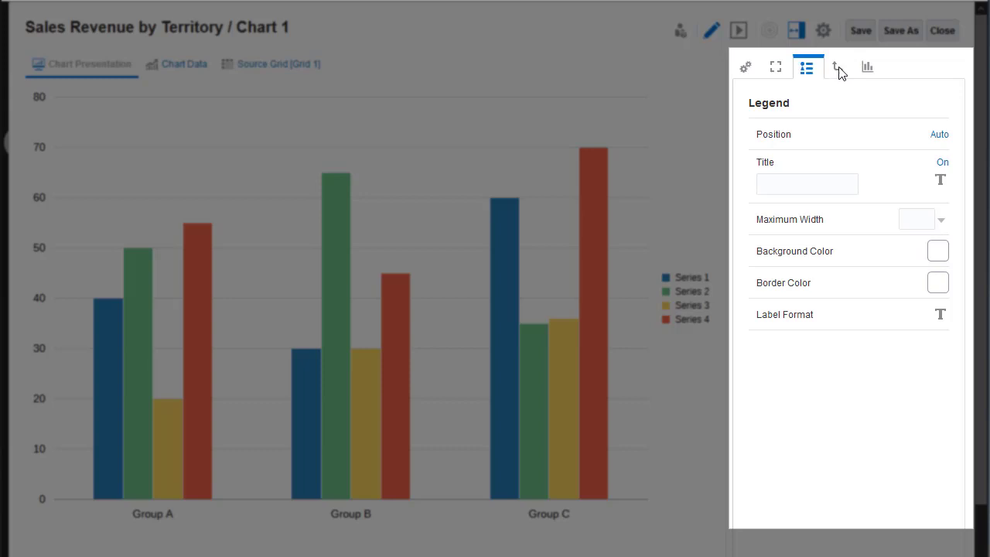
pyautogui.click(838, 70)
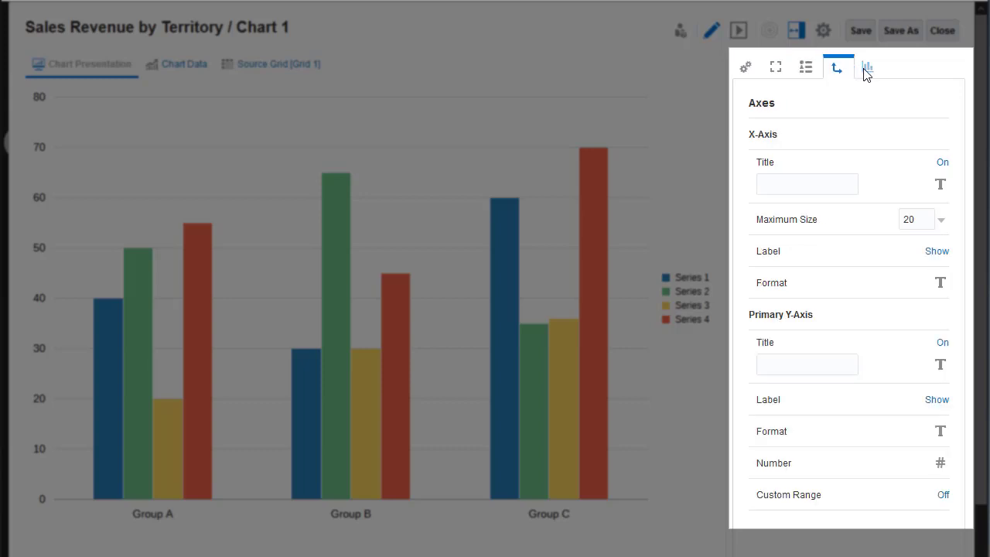
pyautogui.click(866, 71)
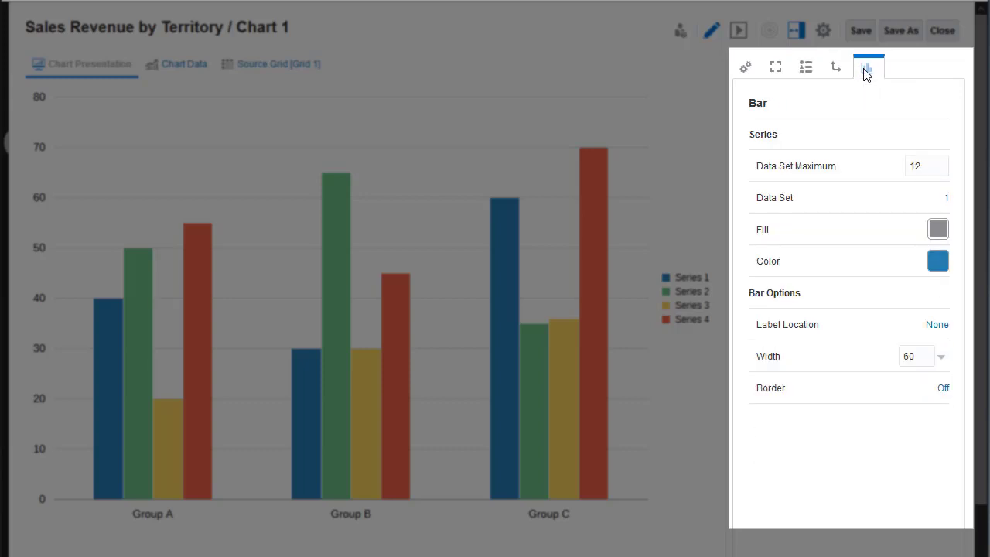
pyautogui.click(746, 69)
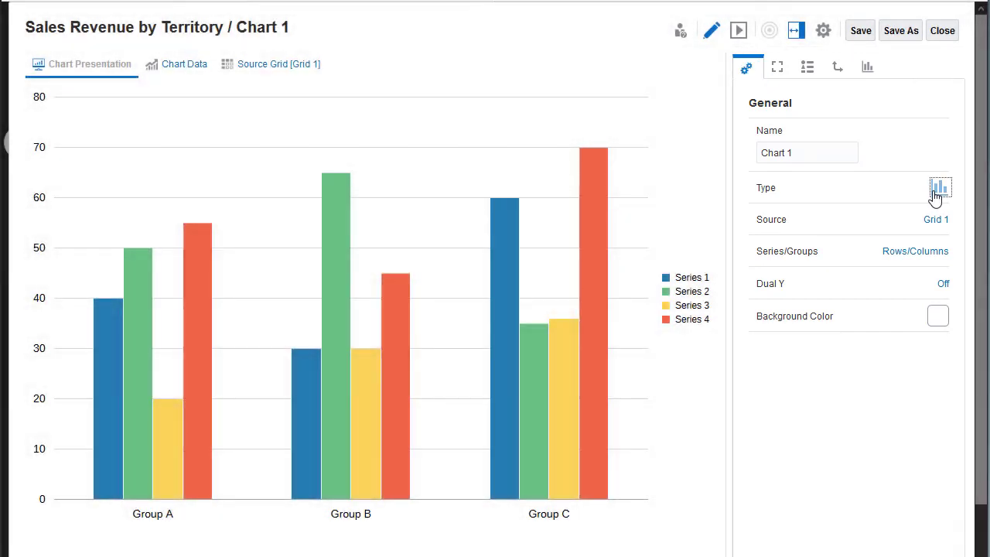
# Change Chart 1's type to Pie so slices show percentage labels
pyautogui.click(936, 194)
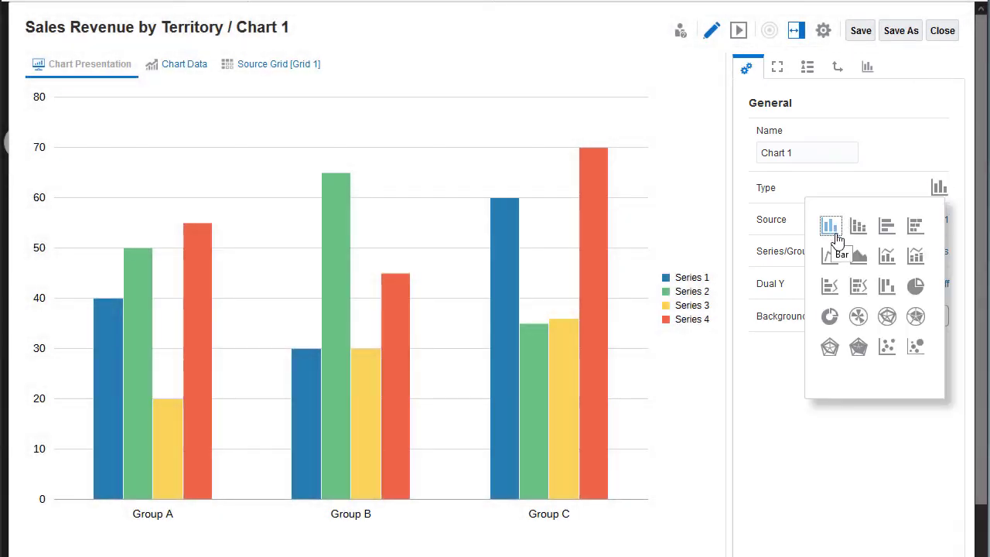
pyautogui.click(915, 288)
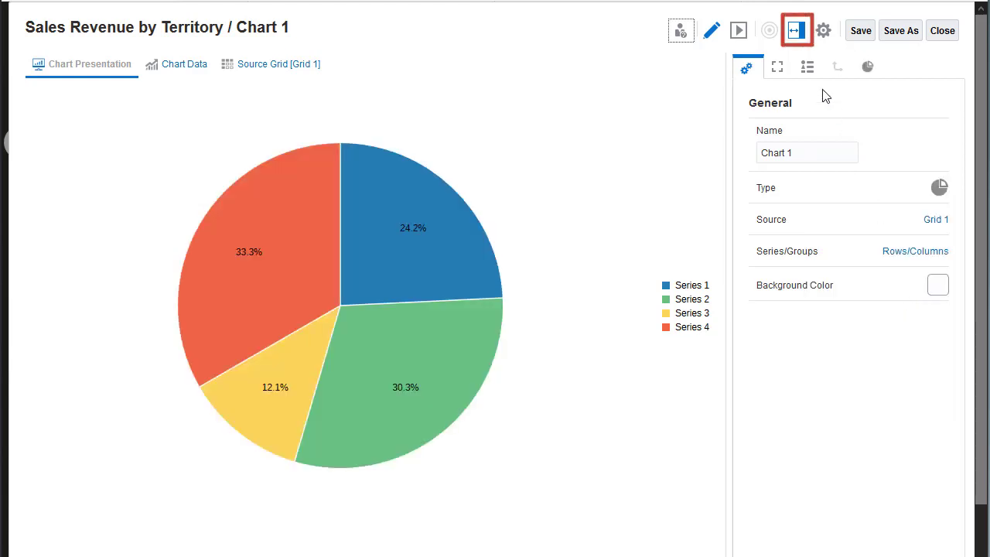
pyautogui.click(796, 30)
pyautogui.click(796, 31)
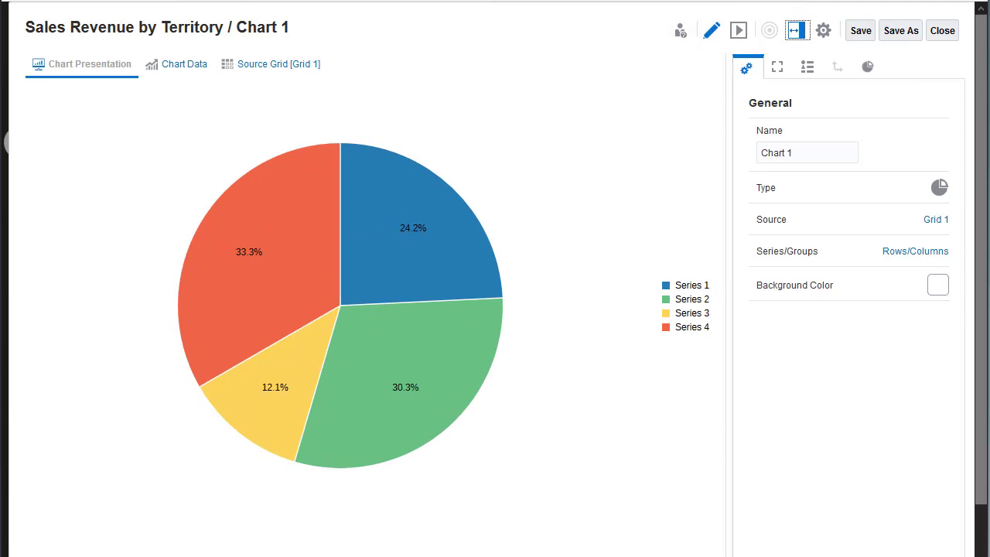
# Close the pie chart editor and preview the report with the pie chart beside the grid
pyautogui.click(942, 31)
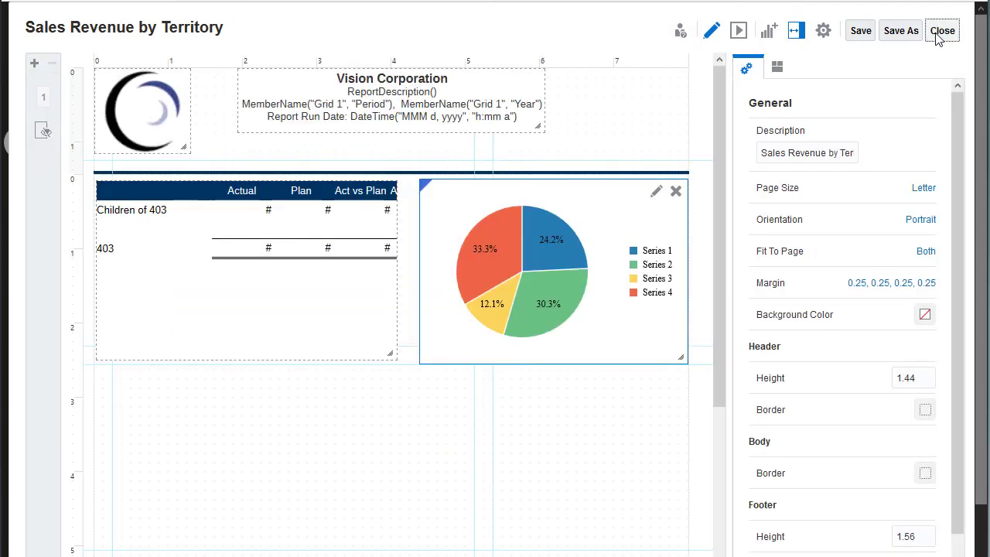
pyautogui.click(737, 33)
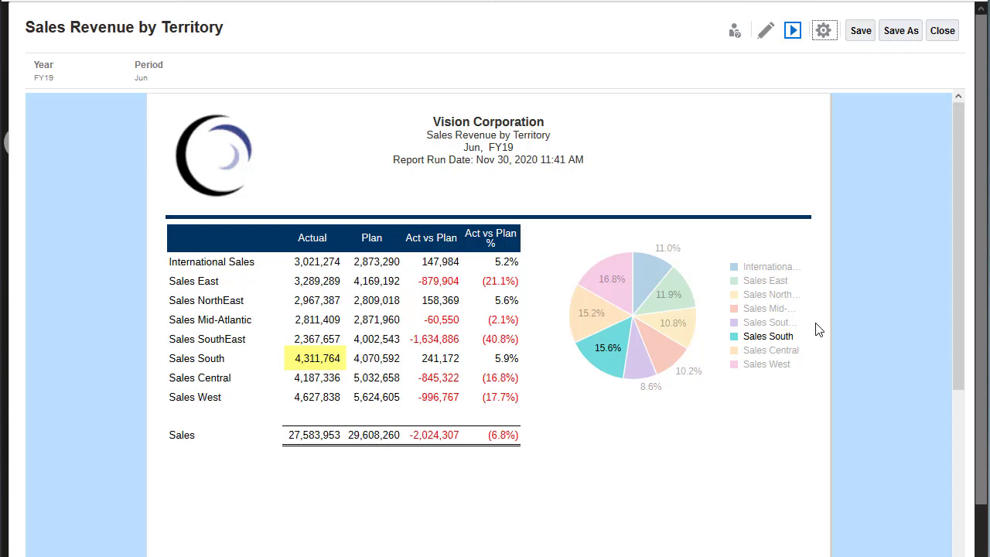
# Add Chart 2 below the grid and set Vision Plan1 as its data source
pyautogui.click(765, 32)
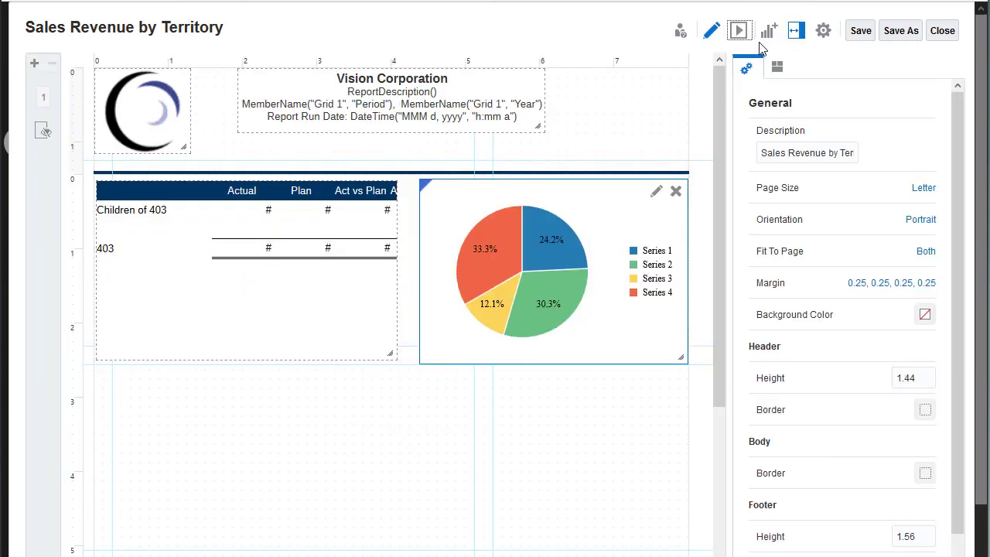
pyautogui.click(768, 32)
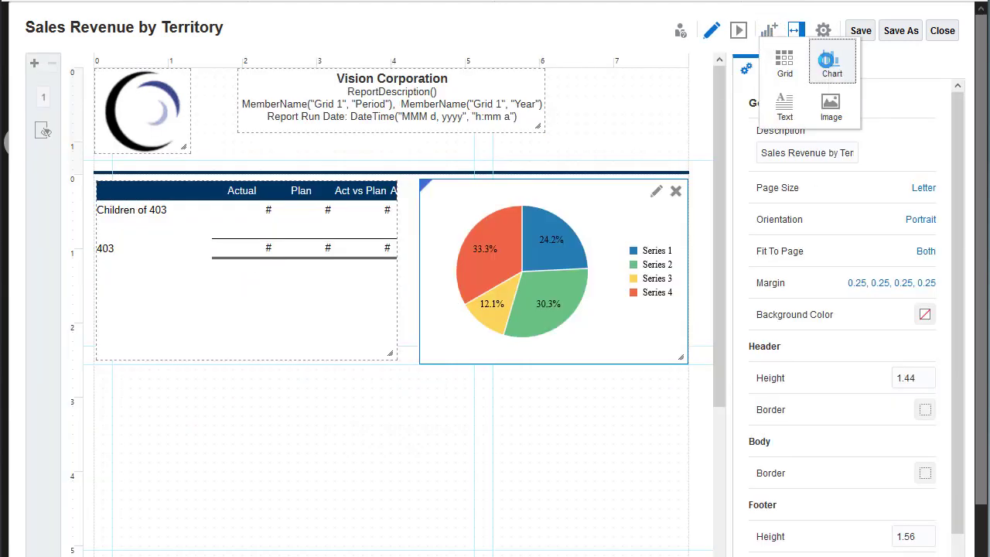
pyautogui.click(826, 59)
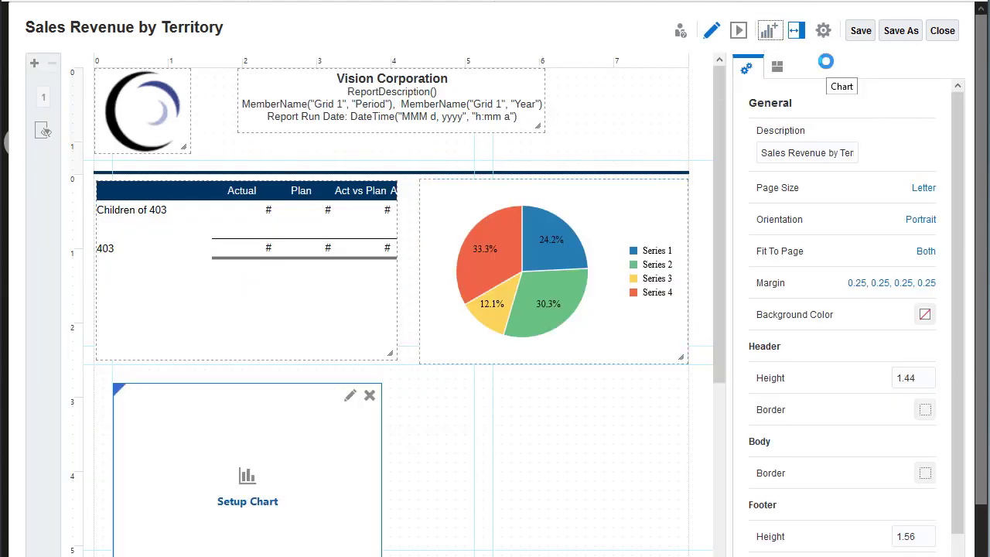
pyautogui.click(247, 502)
pyautogui.click(379, 259)
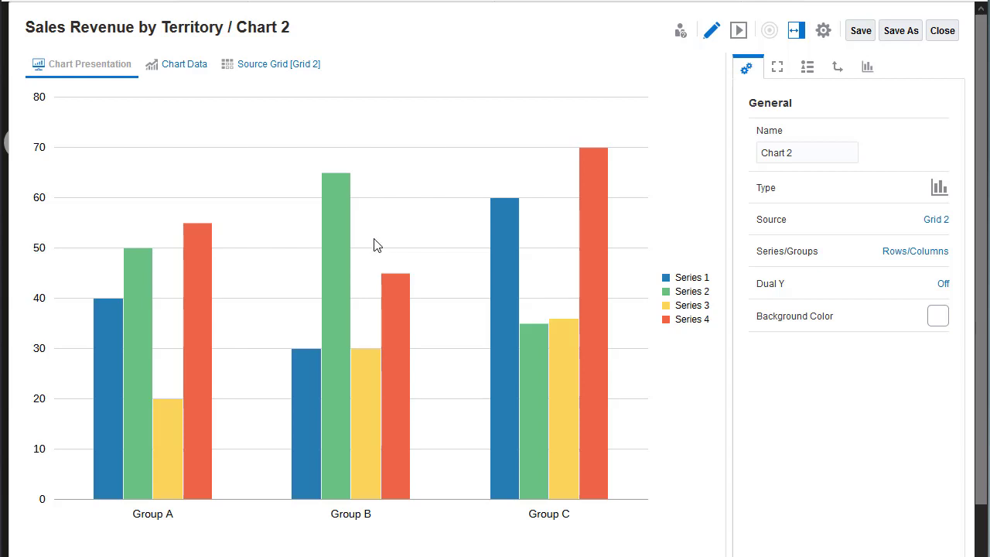
# Lay out Grid 2 with Product on columns, Entity on rows, and Account and Period in the POV
pyautogui.click(301, 68)
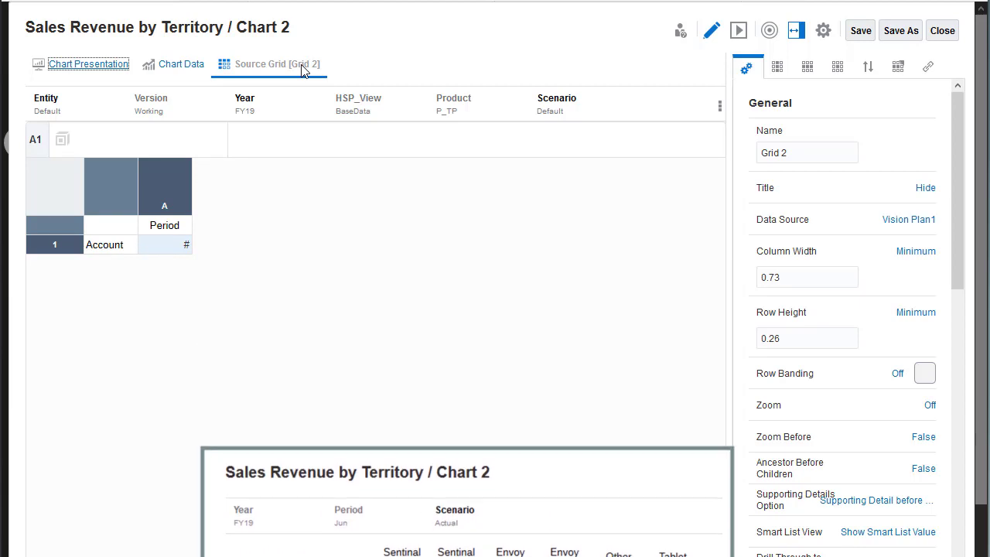
pyautogui.click(770, 30)
pyautogui.moveTo(626, 115); pyautogui.dragTo(512, 190)
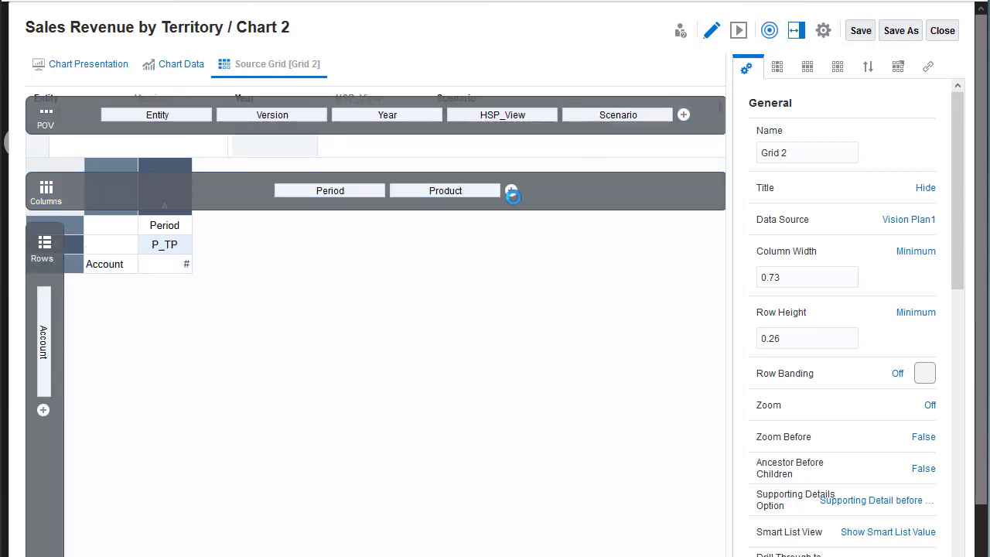
pyautogui.moveTo(159, 116); pyautogui.dragTo(42, 412)
pyautogui.moveTo(43, 340); pyautogui.dragTo(658, 115)
pyautogui.moveTo(330, 190); pyautogui.dragTo(116, 114)
# Set Grid 2's Product members to the Children of P_TP1
pyautogui.click(770, 30)
pyautogui.rightClick(167, 224)
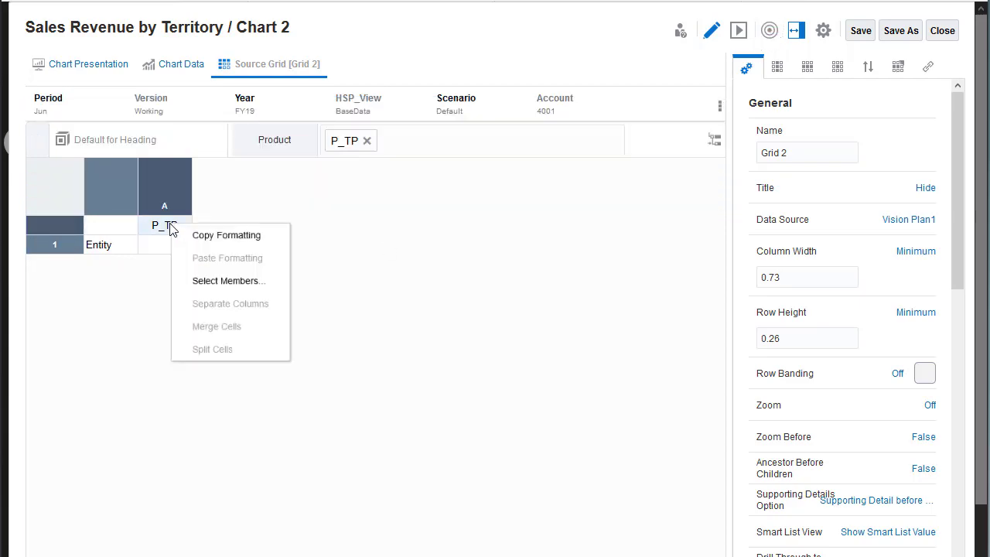
pyautogui.click(236, 291)
pyautogui.click(629, 247)
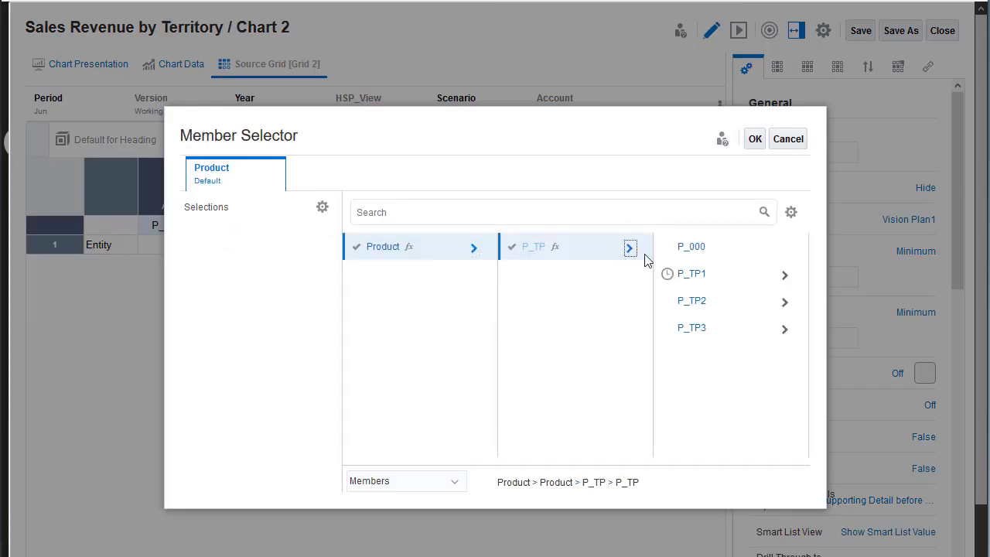
pyautogui.click(713, 272)
pyautogui.click(732, 317)
pyautogui.click(755, 139)
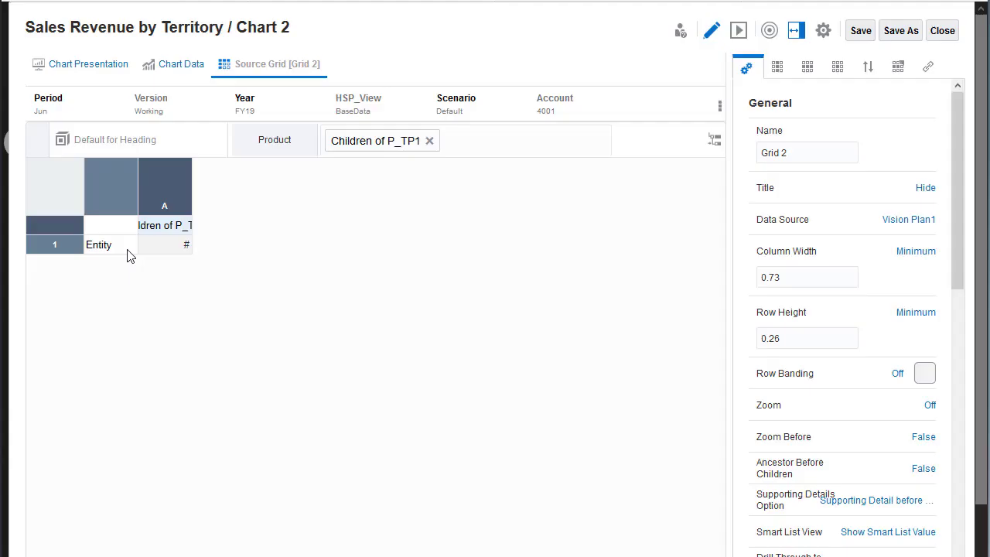
# Replace the default Entity selection with the children of the territory parent under TD
pyautogui.rightClick(81, 246)
pyautogui.click(144, 396)
pyautogui.click(219, 236)
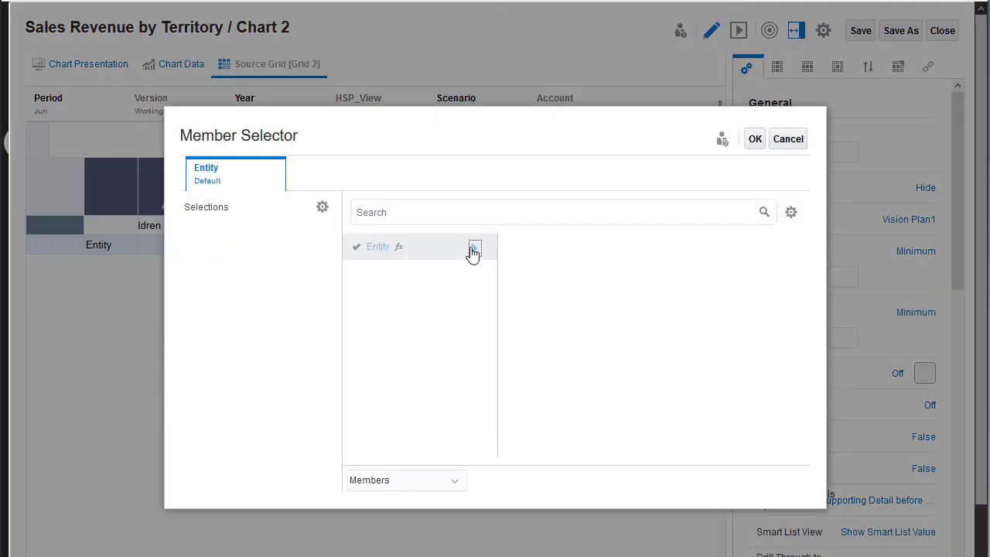
pyautogui.click(473, 248)
pyautogui.click(629, 248)
pyautogui.click(786, 248)
pyautogui.click(720, 325)
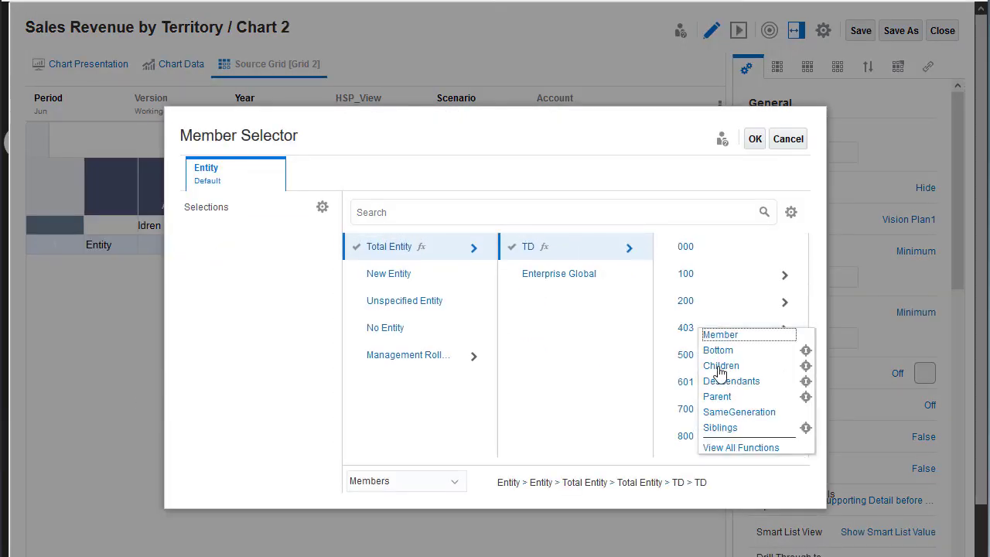
pyautogui.click(722, 365)
pyautogui.click(755, 139)
# Set Scenario to Actual, suppress no-data rows, and preview the grid
pyautogui.click(468, 105)
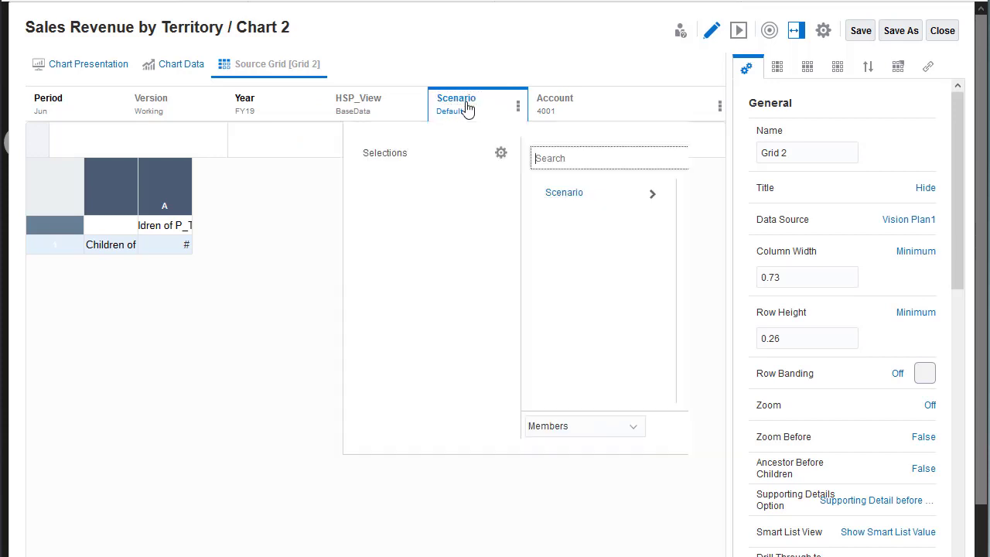
pyautogui.click(659, 194)
pyautogui.click(699, 294)
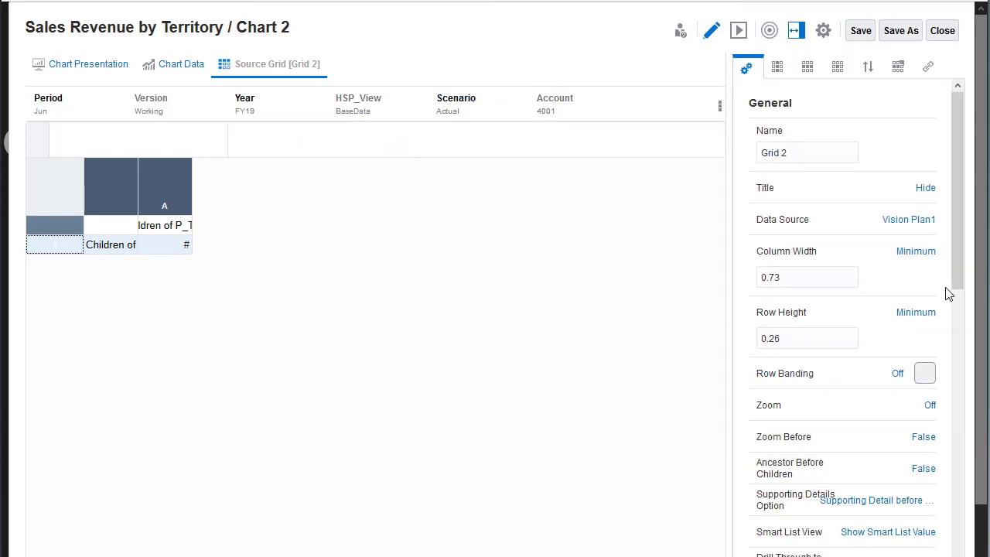
pyautogui.scroll(-8, 949, 293)
pyautogui.click(929, 249)
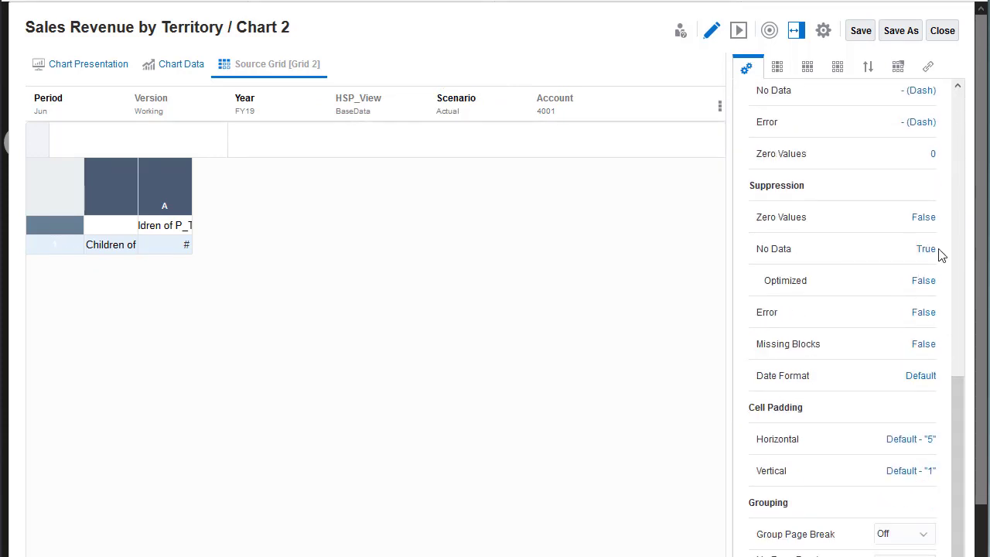
pyautogui.click(738, 30)
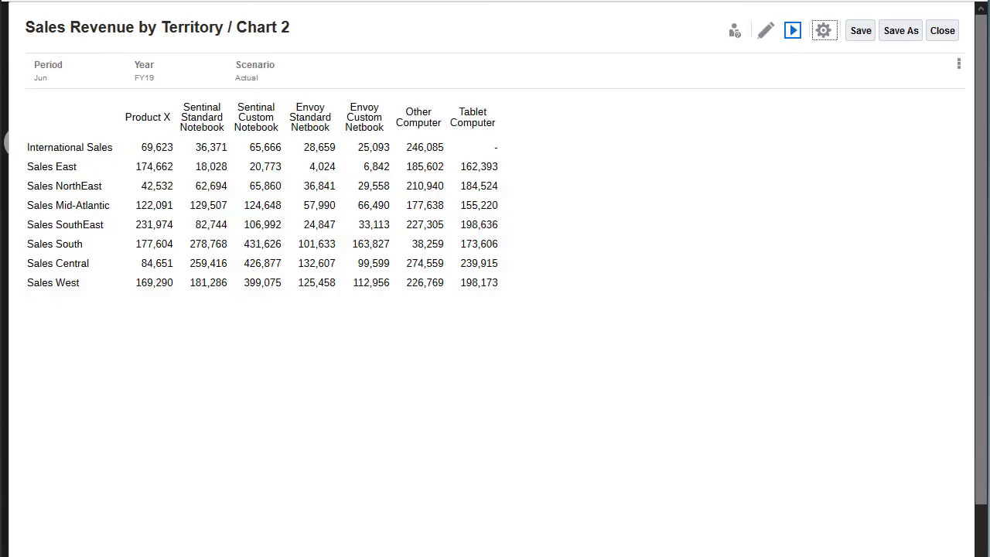
pyautogui.click(768, 35)
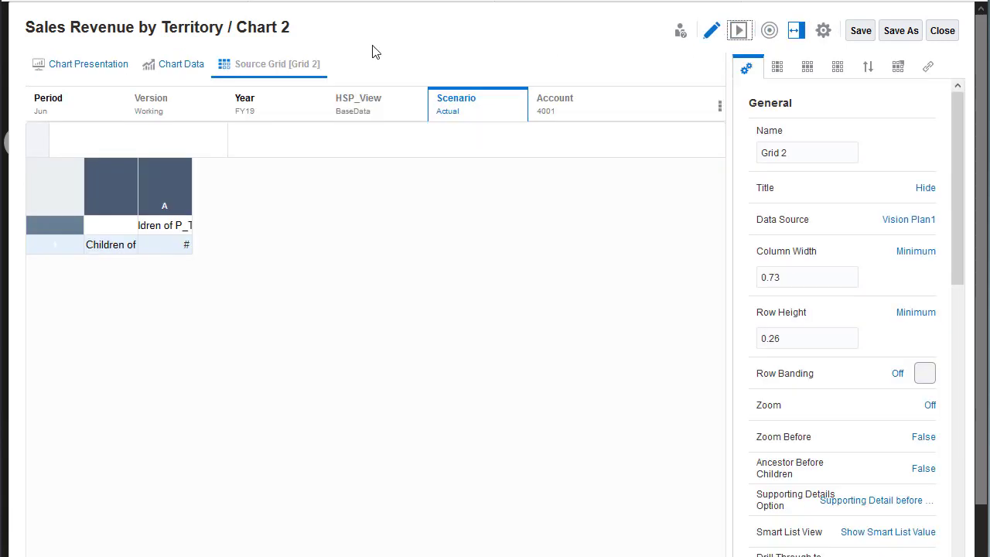
# Make Chart 2 a stacked bar chart titled 'Revenue for Computer Equipment'
pyautogui.click(110, 71)
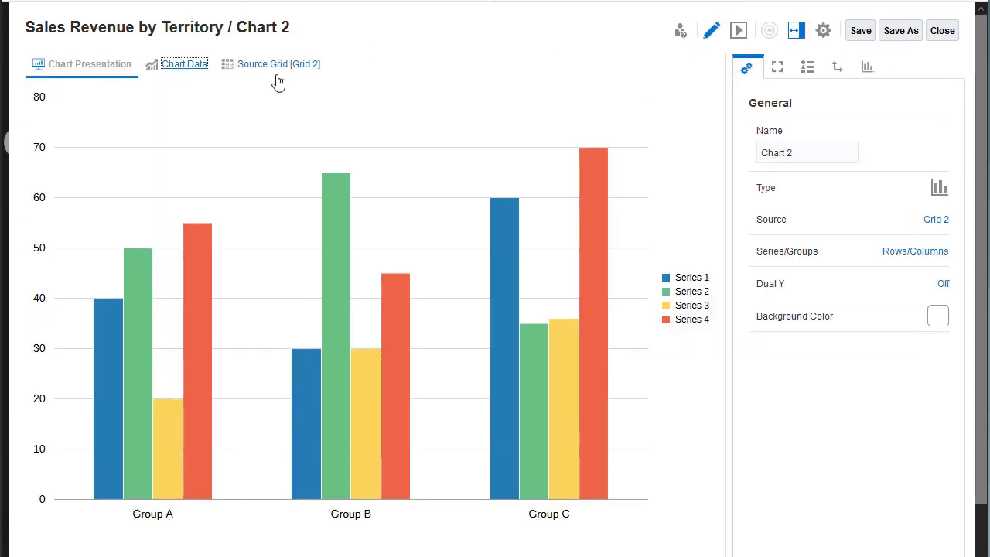
pyautogui.click(938, 190)
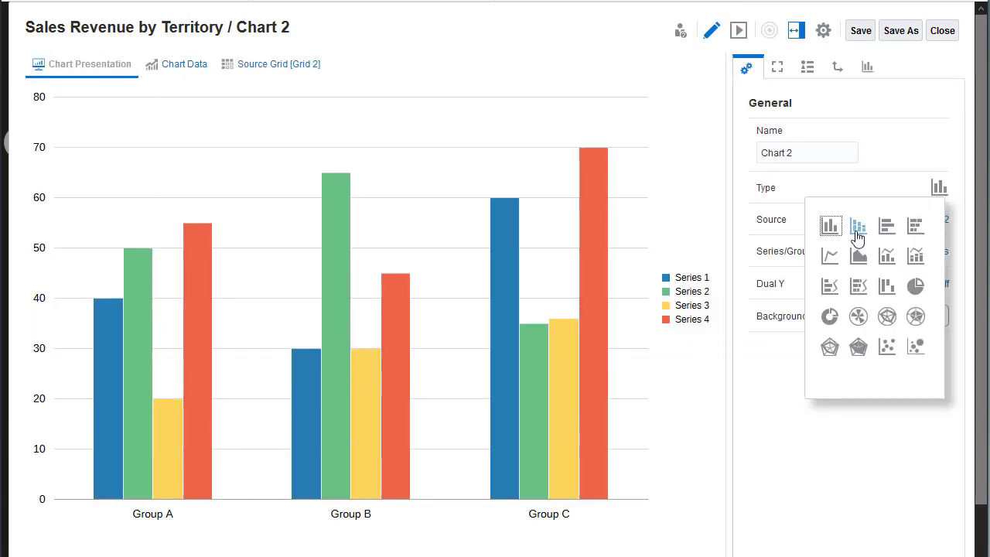
pyautogui.click(857, 233)
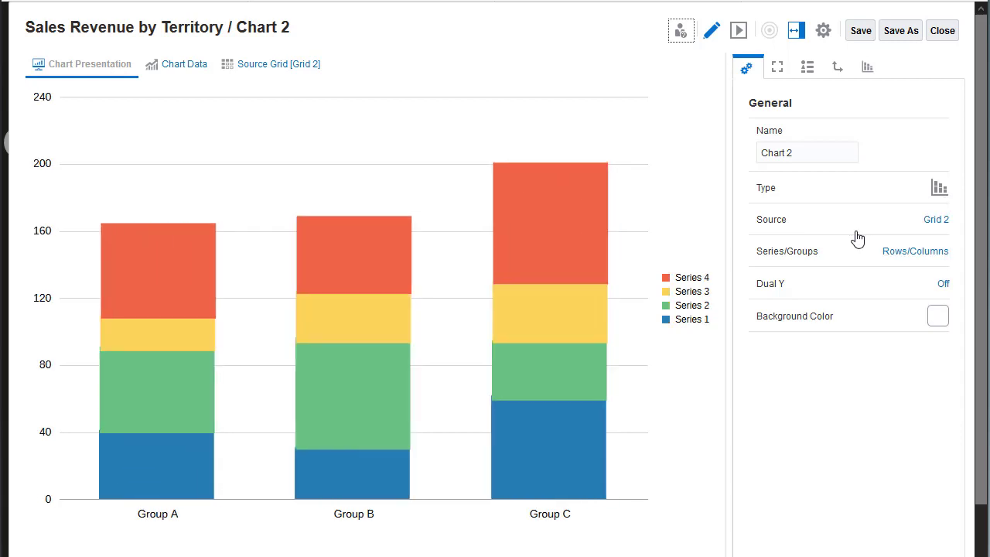
pyautogui.click(777, 69)
pyautogui.click(941, 137)
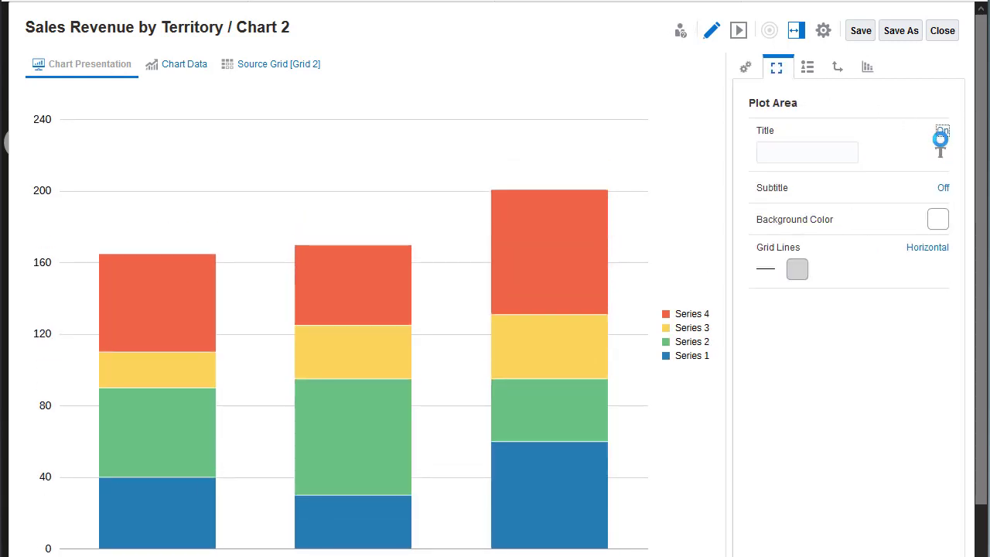
pyautogui.write('Revenue for Computer E')
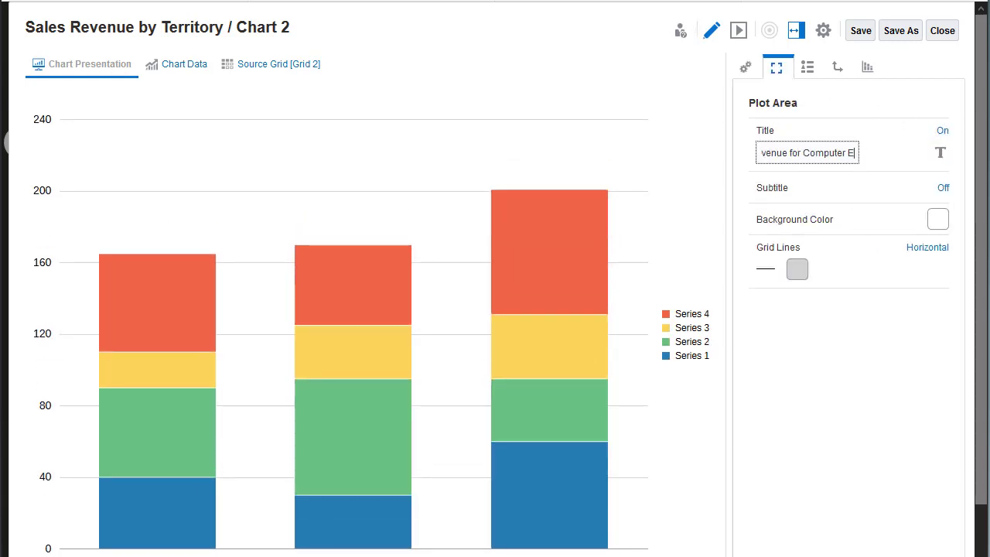
pyautogui.write('quipment')
pyautogui.press('Return')
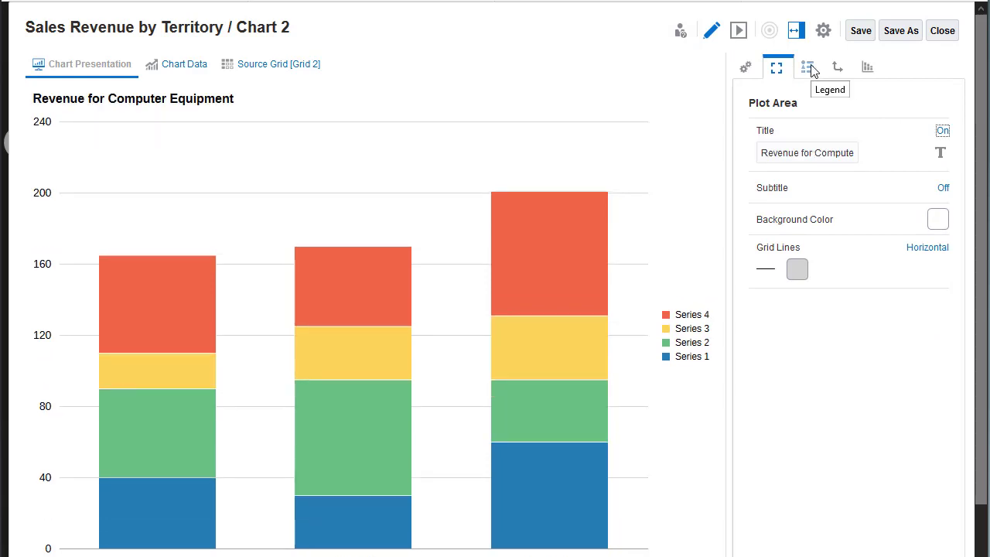
# Position Chart 2's legend at the bottom and save the chart
pyautogui.click(808, 68)
pyautogui.click(941, 138)
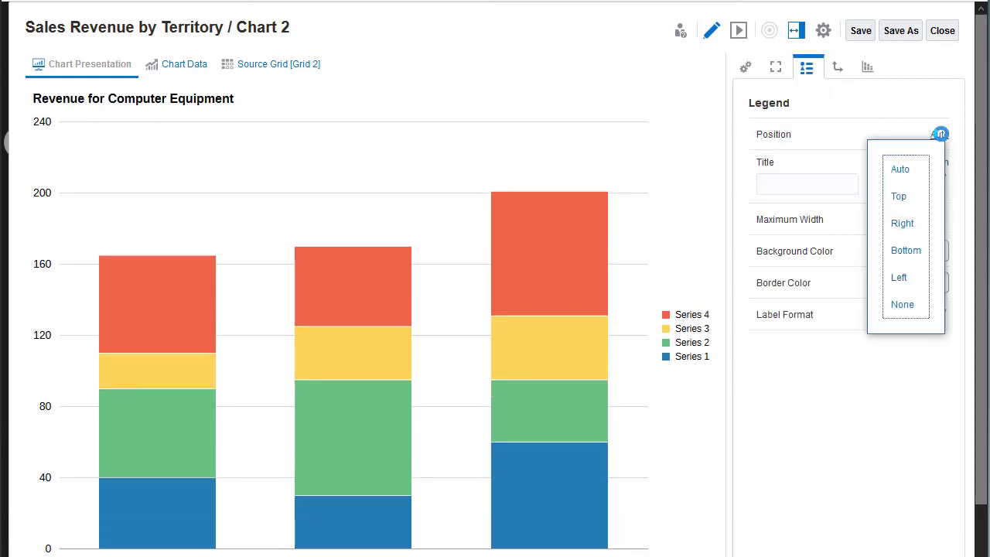
pyautogui.click(904, 250)
pyautogui.click(861, 35)
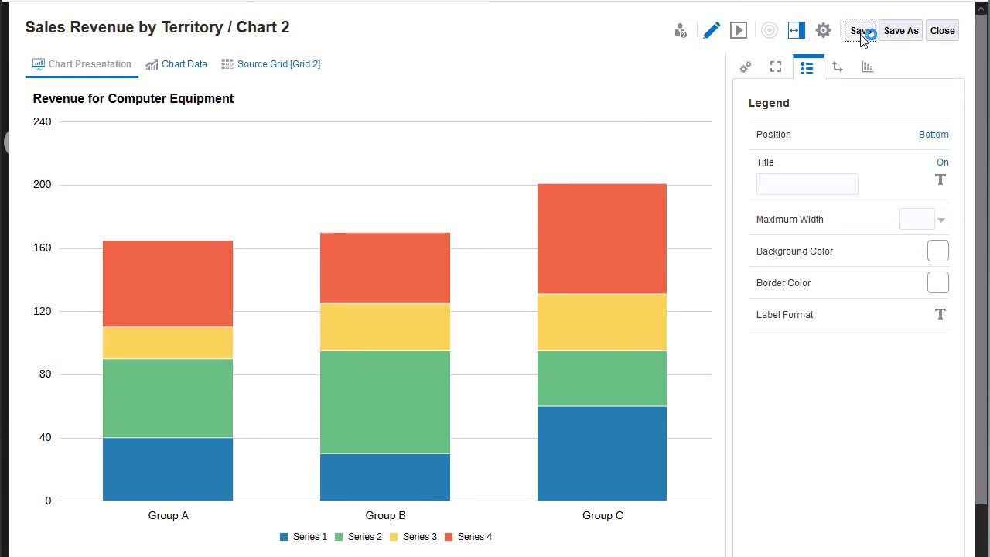
# Enlarge the stacked bar chart so it spans the page width and is much taller
pyautogui.click(942, 34)
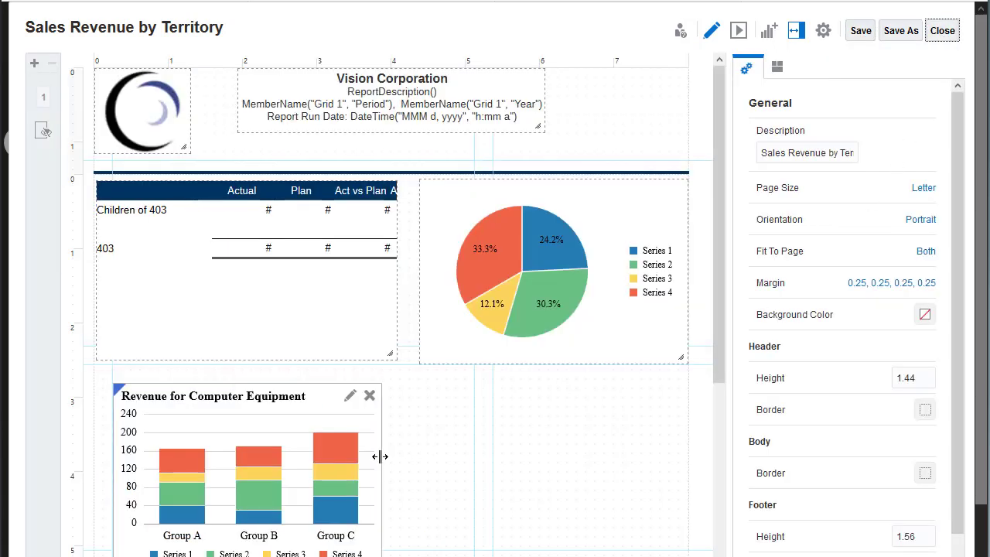
pyautogui.moveTo(379, 455); pyautogui.dragTo(685, 454)
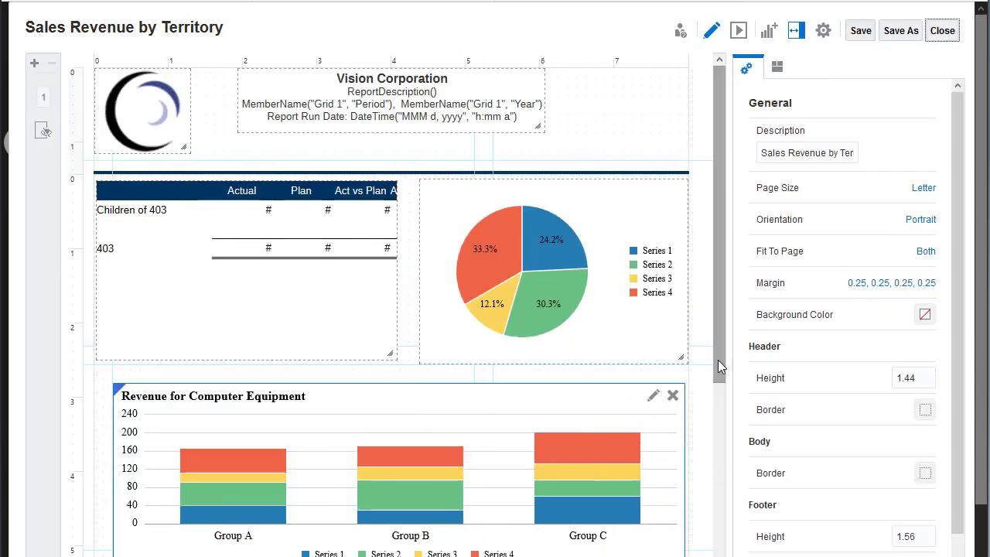
pyautogui.moveTo(718, 360); pyautogui.dragTo(718, 530)
pyautogui.moveTo(403, 301); pyautogui.dragTo(398, 476)
# Save the report and preview it, scrolling down to Chart 2's territory revenue by product
pyautogui.click(858, 34)
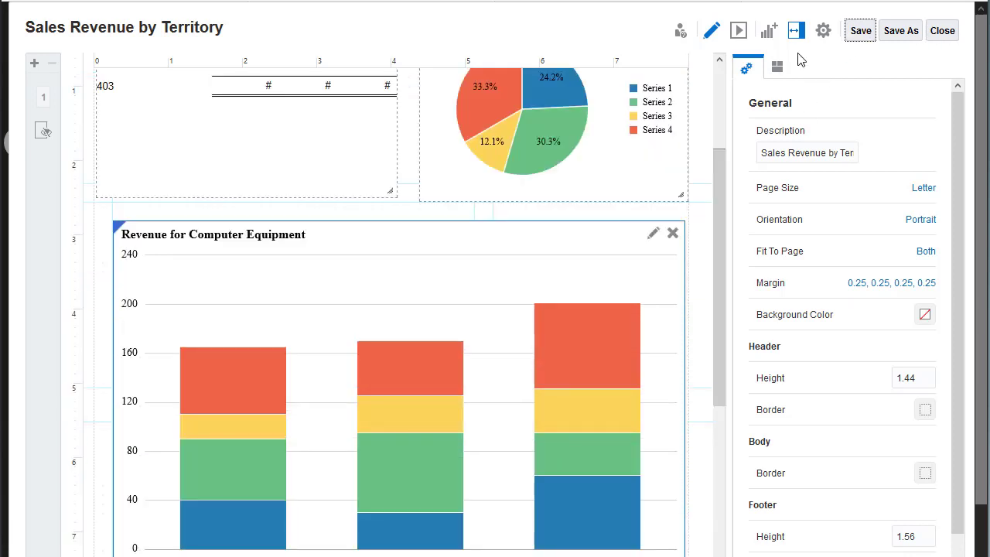
pyautogui.click(739, 30)
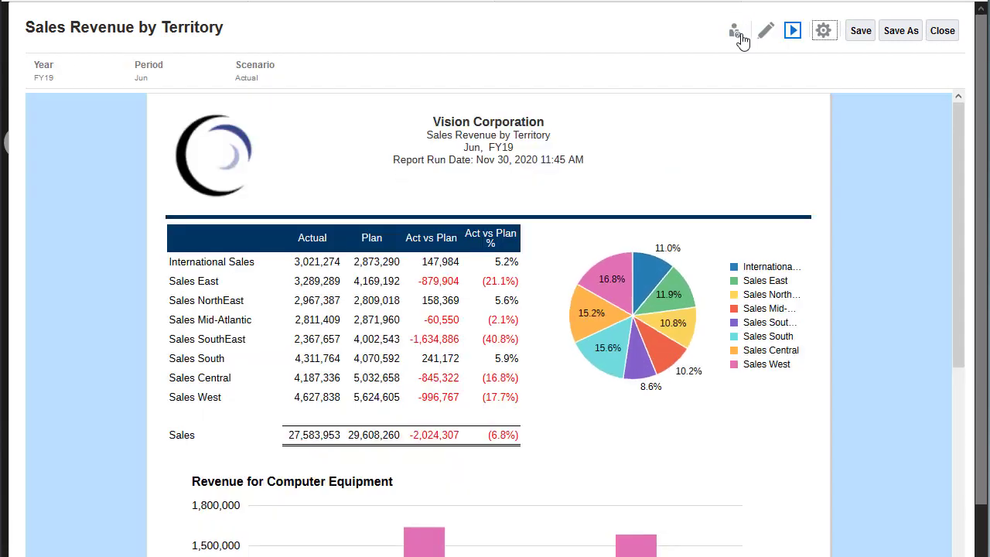
pyautogui.moveTo(966, 164); pyautogui.dragTo(967, 371)
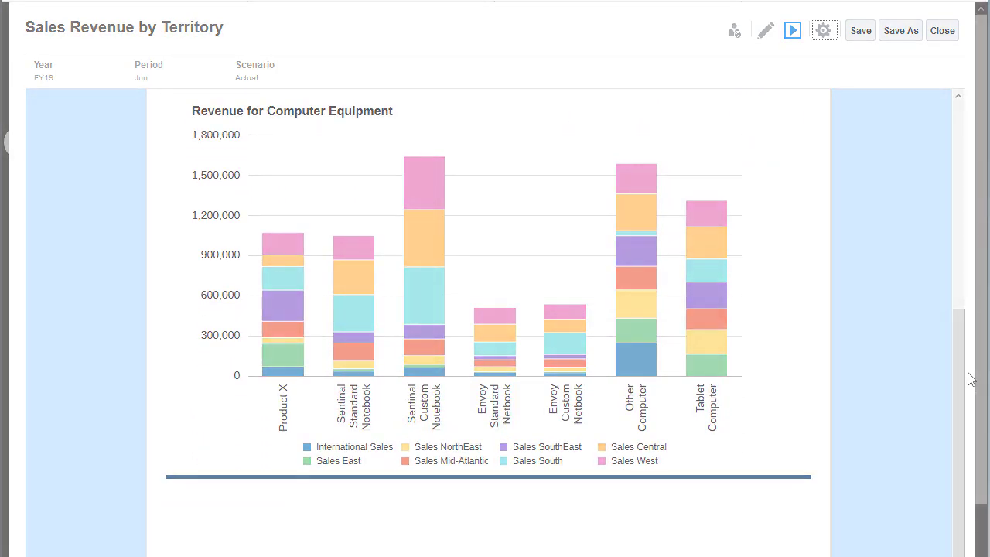